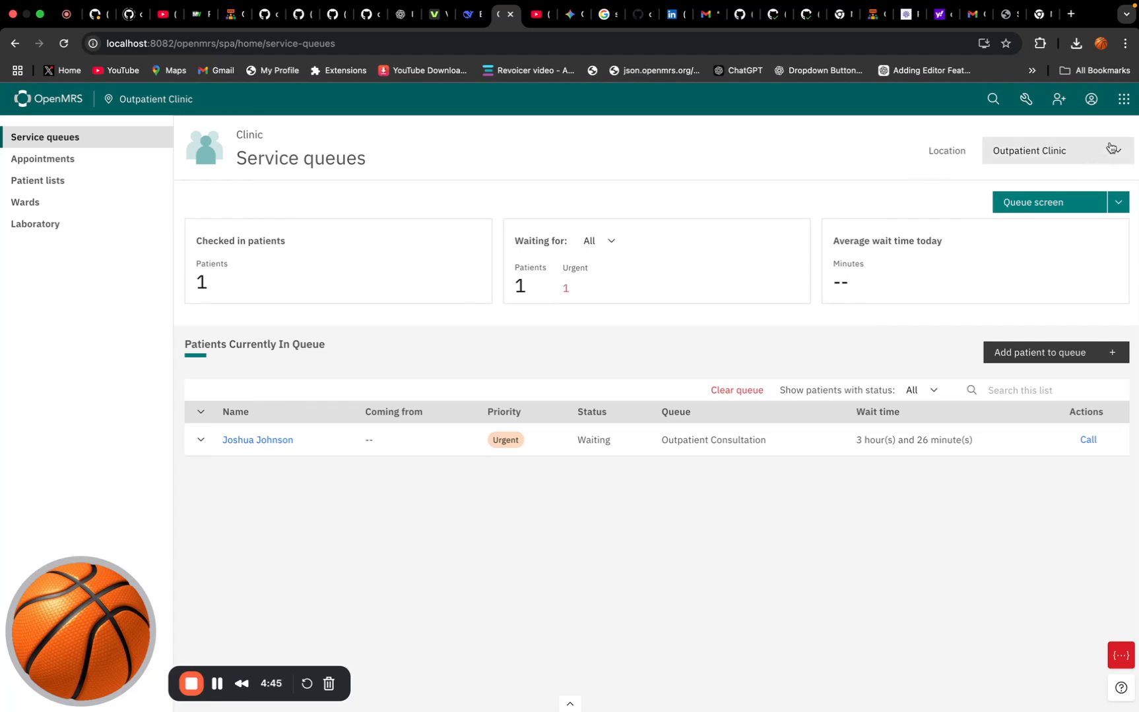
Step: Open Fast Data Entry and start filling the SOAP Note Template form for a single patient
left_click(1123, 105)
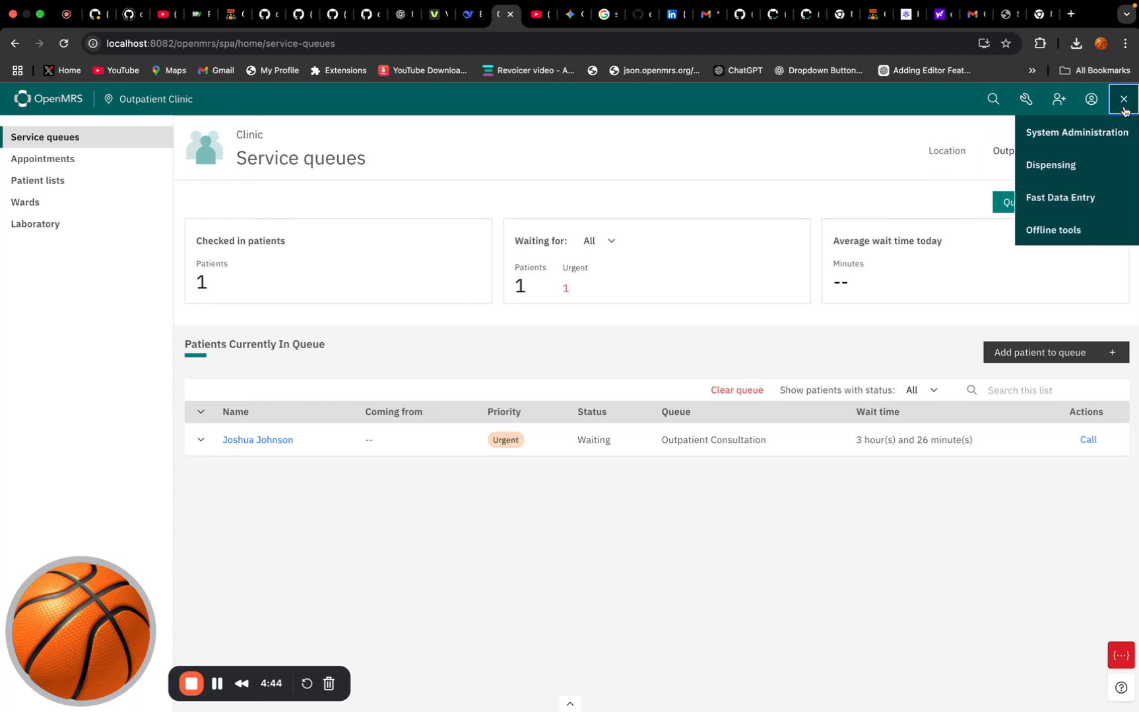
left_click(1055, 198)
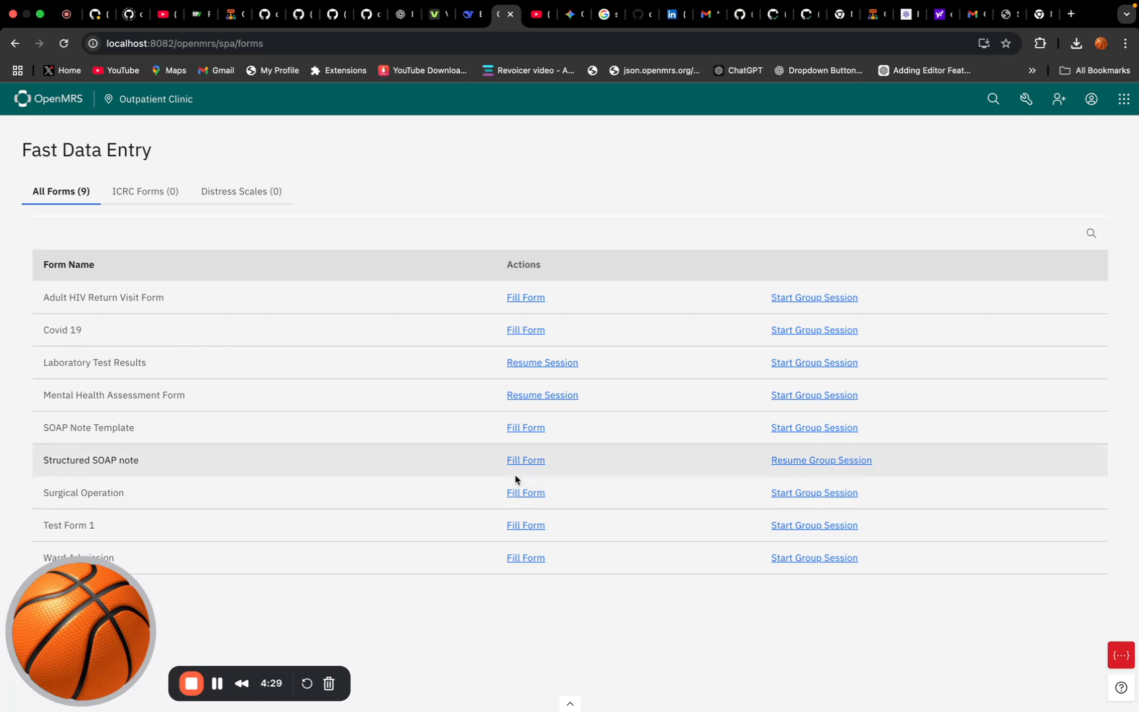
left_click(524, 435)
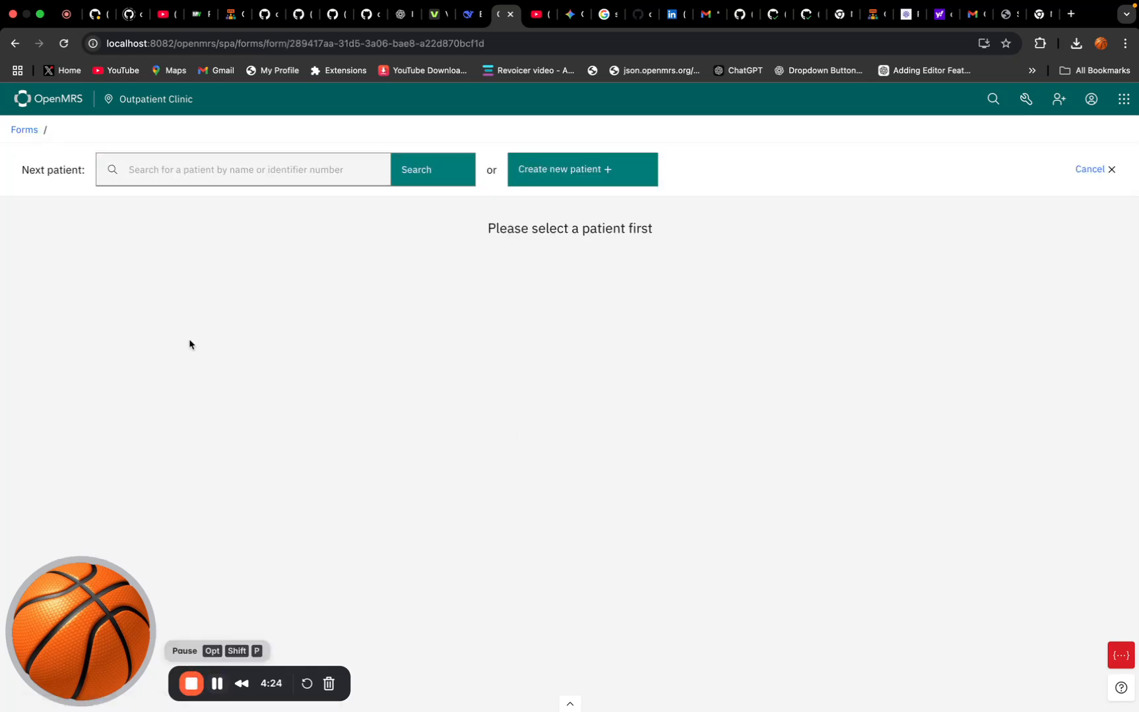
Step: Search for the female patient by first name and select her for the SOAP note
left_click(211, 178)
type("gra")
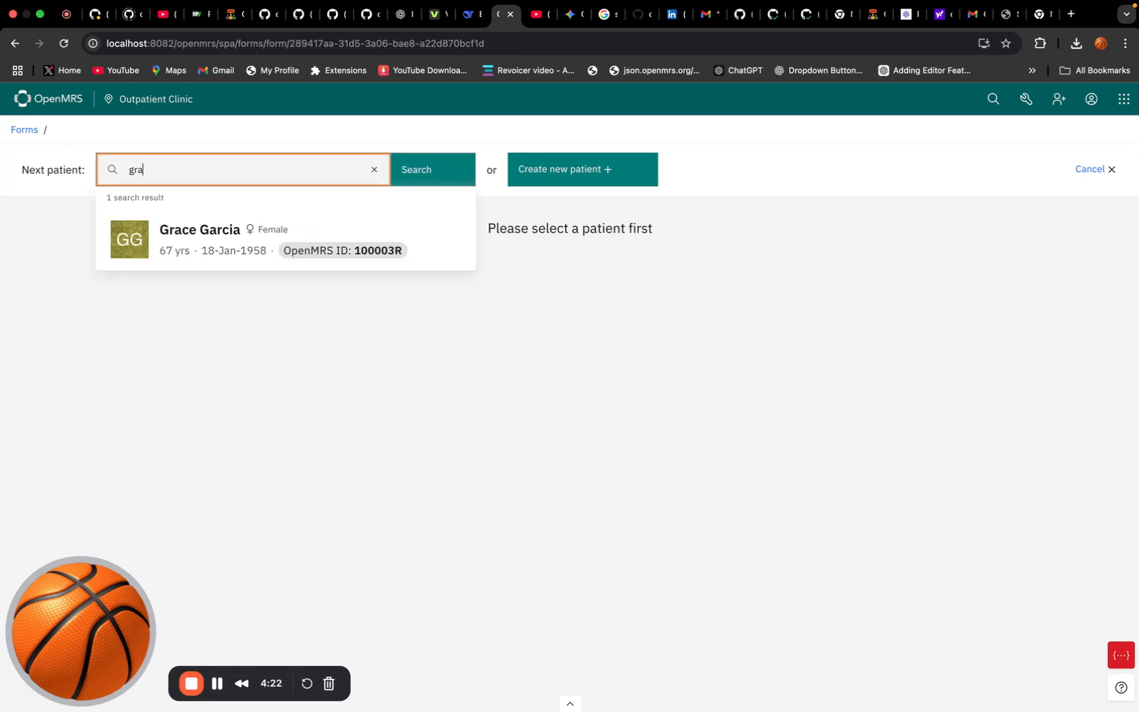
left_click(196, 227)
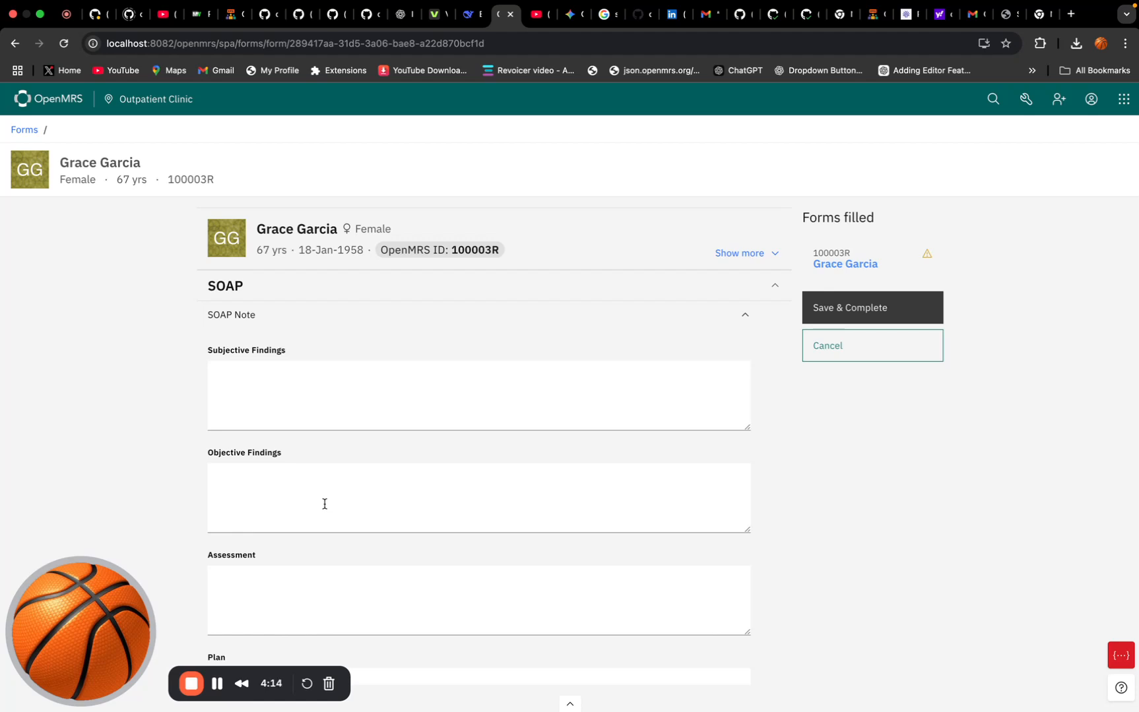
Step: Enter "finfinhdg" as the Subjective Findings, then save and complete the patient's SOAP note
left_click(322, 396)
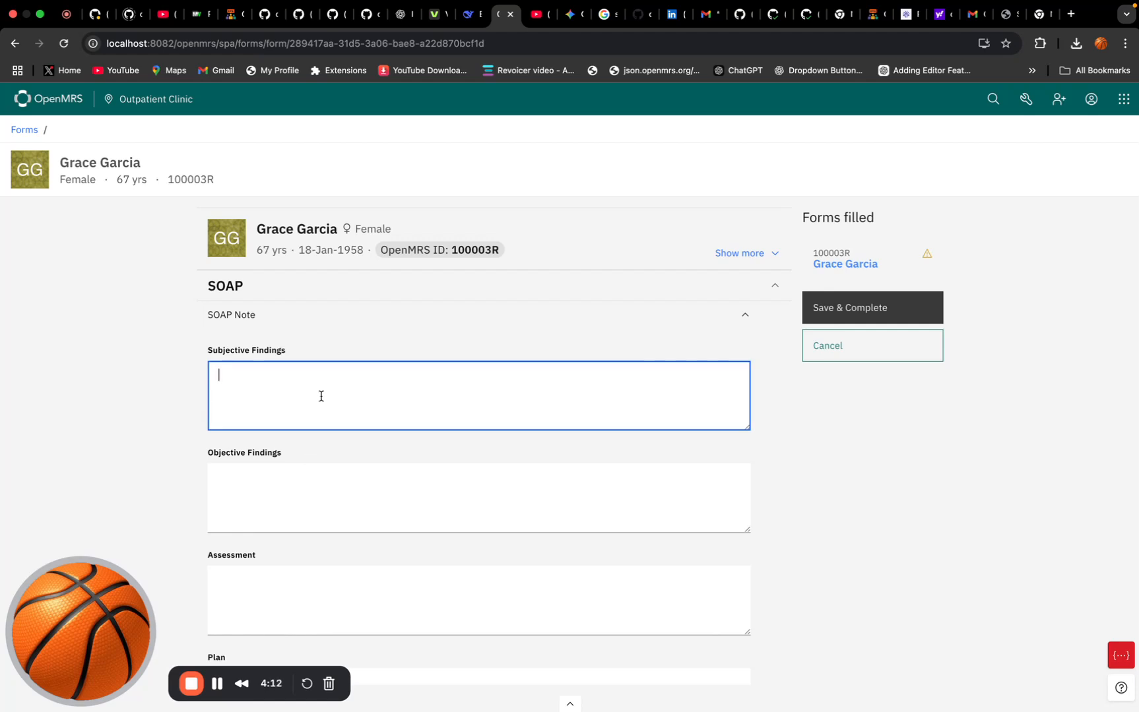
type("du")
type("nfinhdg")
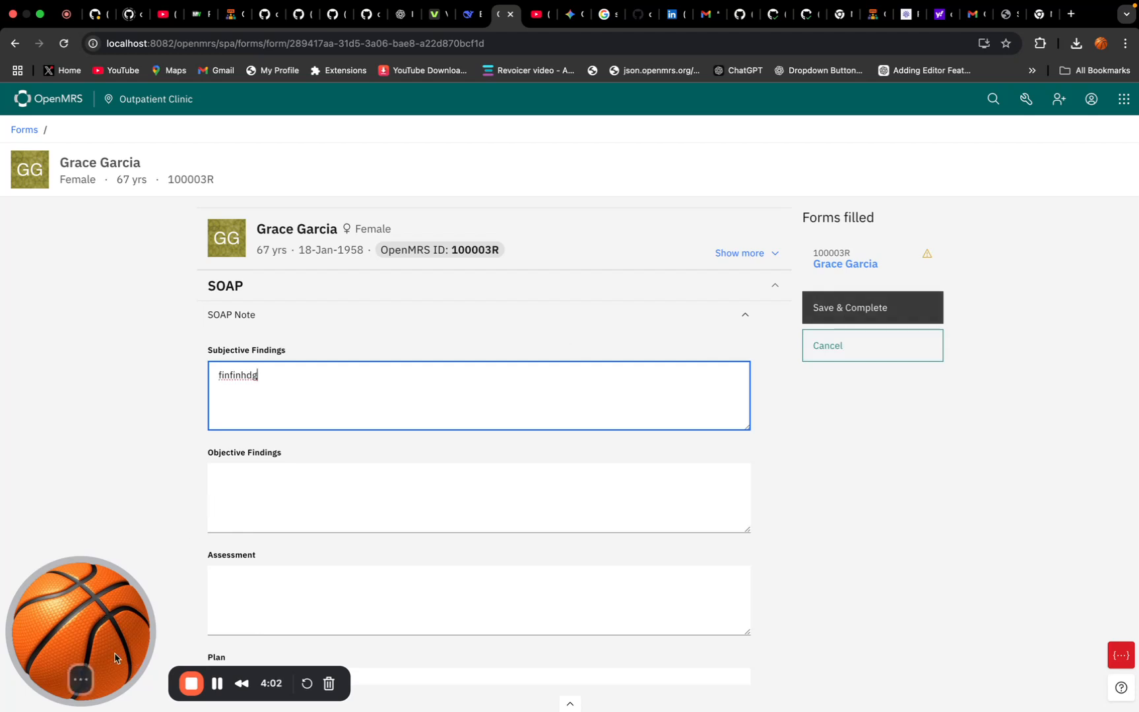
left_click(48, 681)
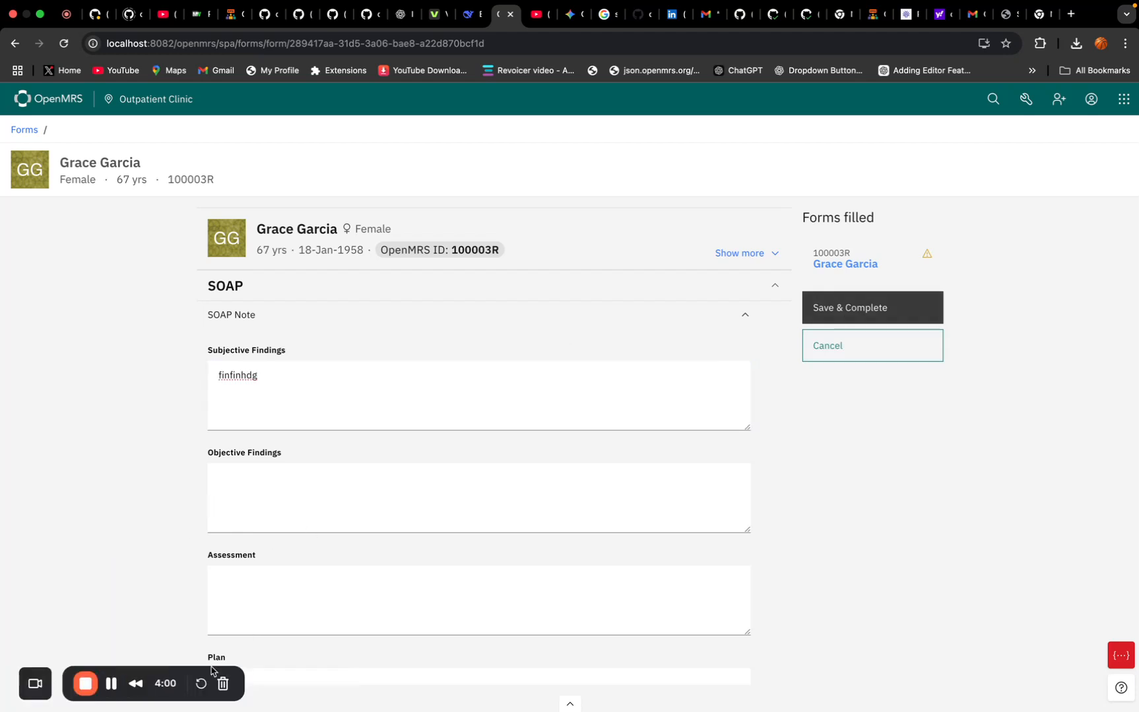
left_click_drag(108, 678, 983, 160)
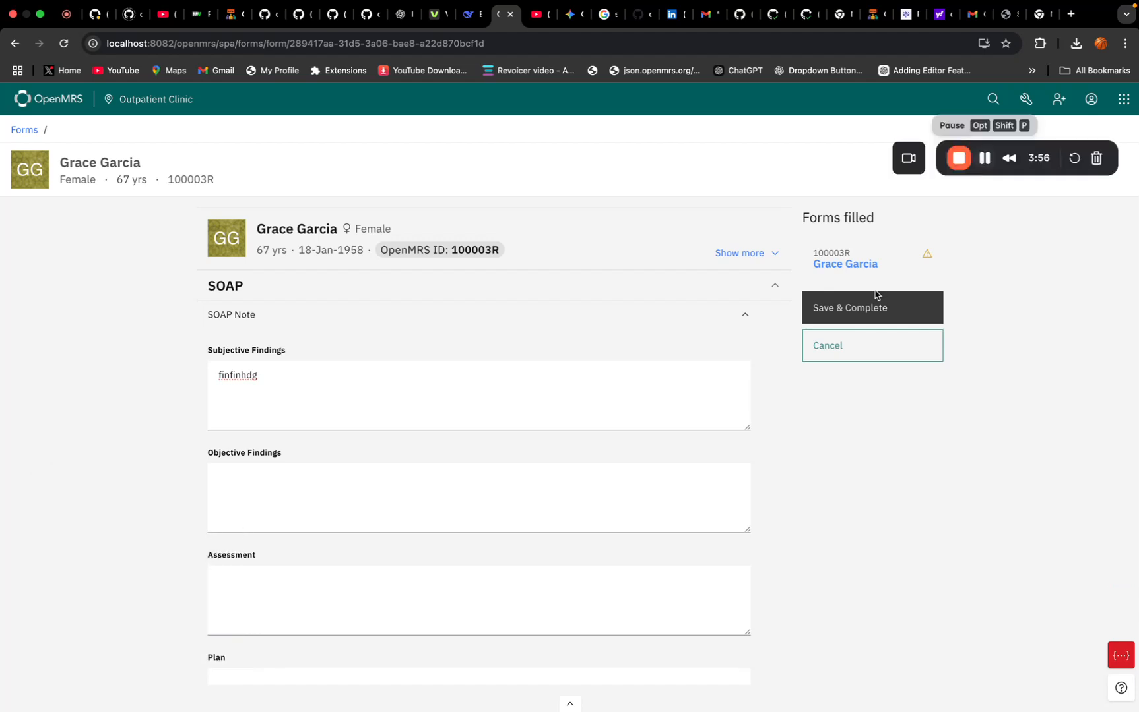
left_click(865, 305)
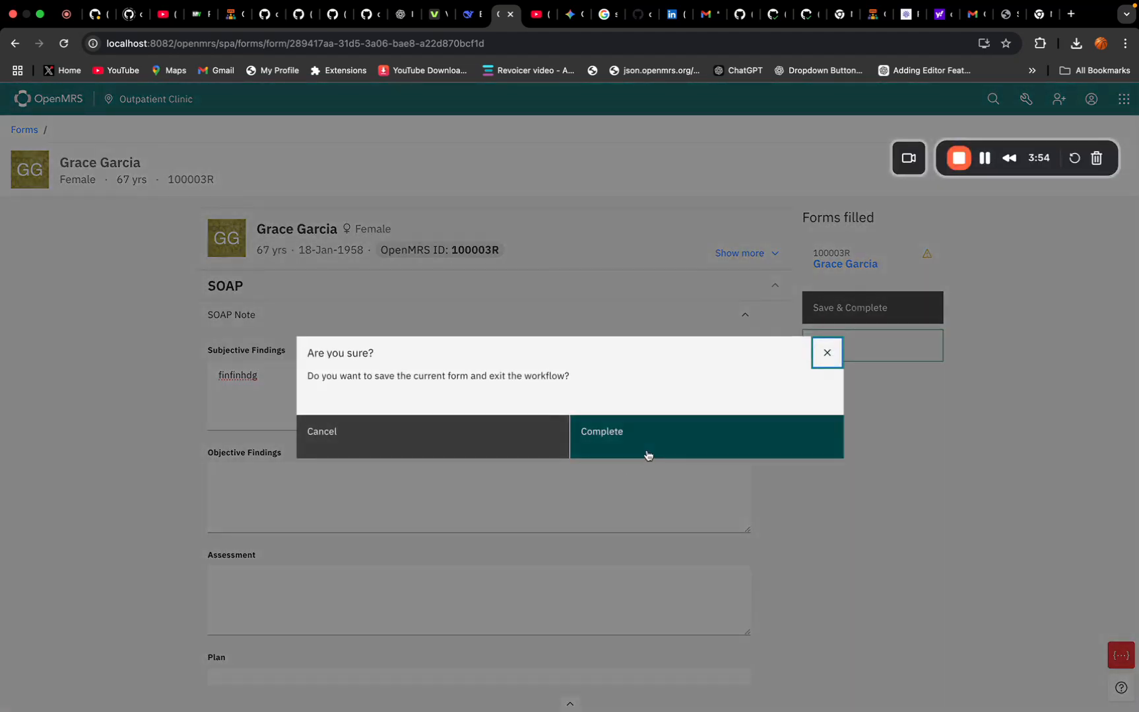
left_click(659, 442)
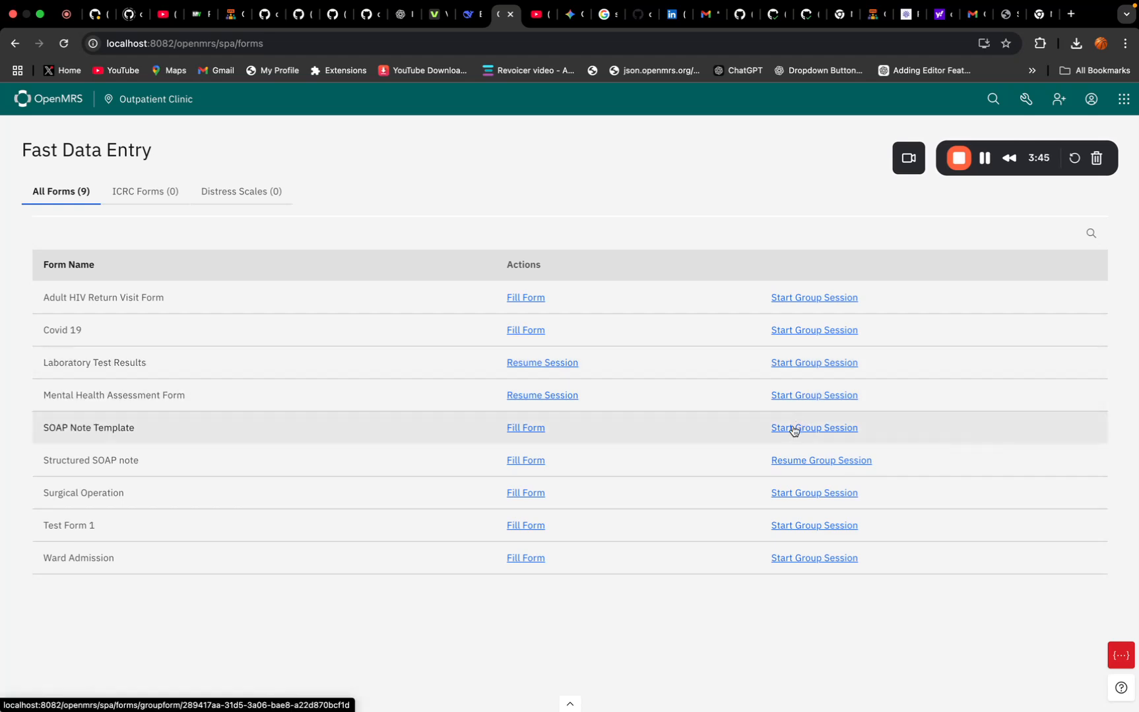
Step: Start a new group session for the SOAP Note Template form
left_click(793, 429)
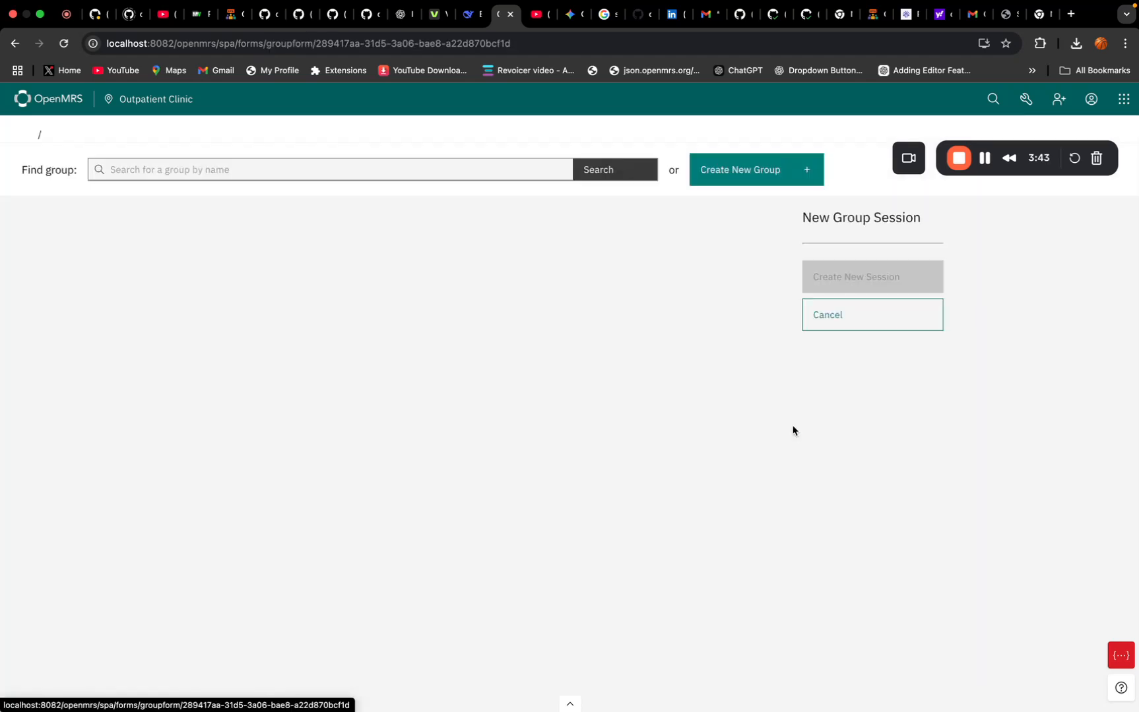
left_click(983, 162)
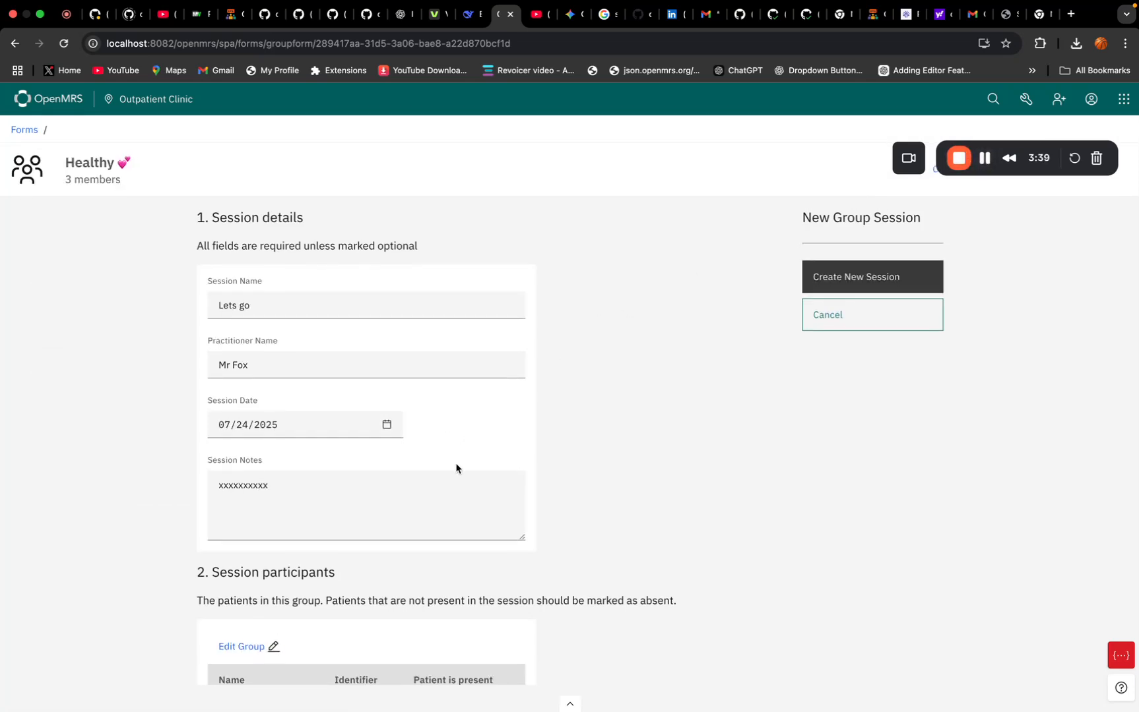
Step: Prefill Subjective Findings with "hey Healthy" and Objective Findings with the greeting using the patient's surname, and create the Healthy group's session
scroll(290, 462, "down", 5)
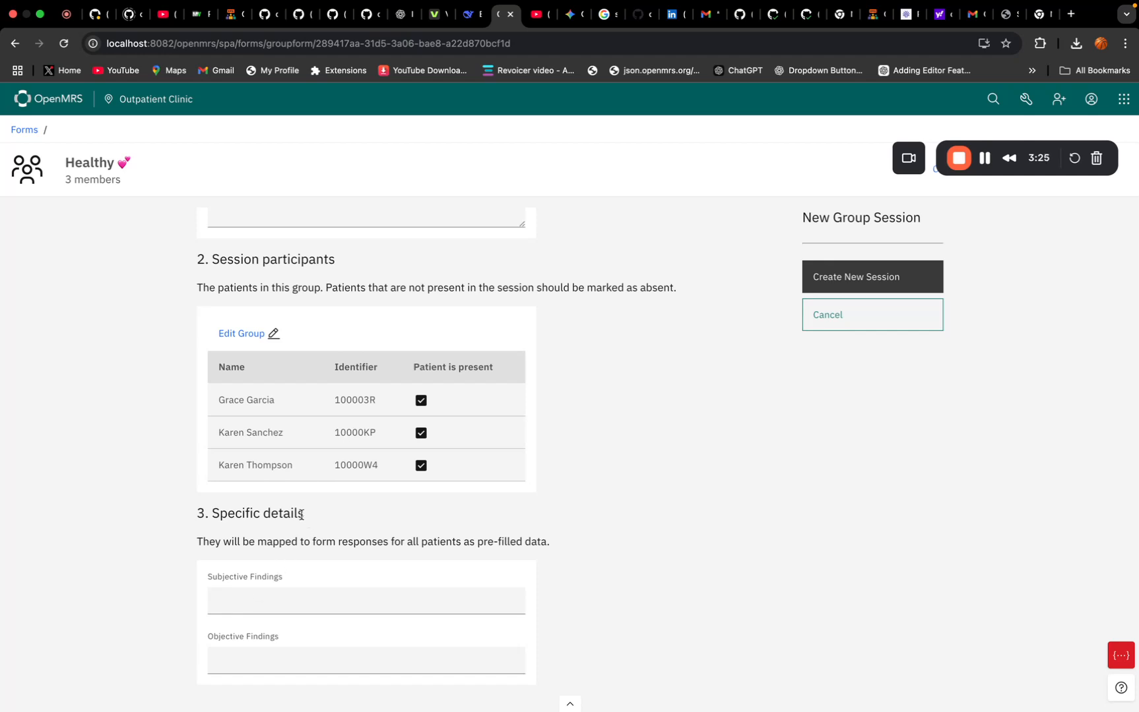
left_click(242, 598)
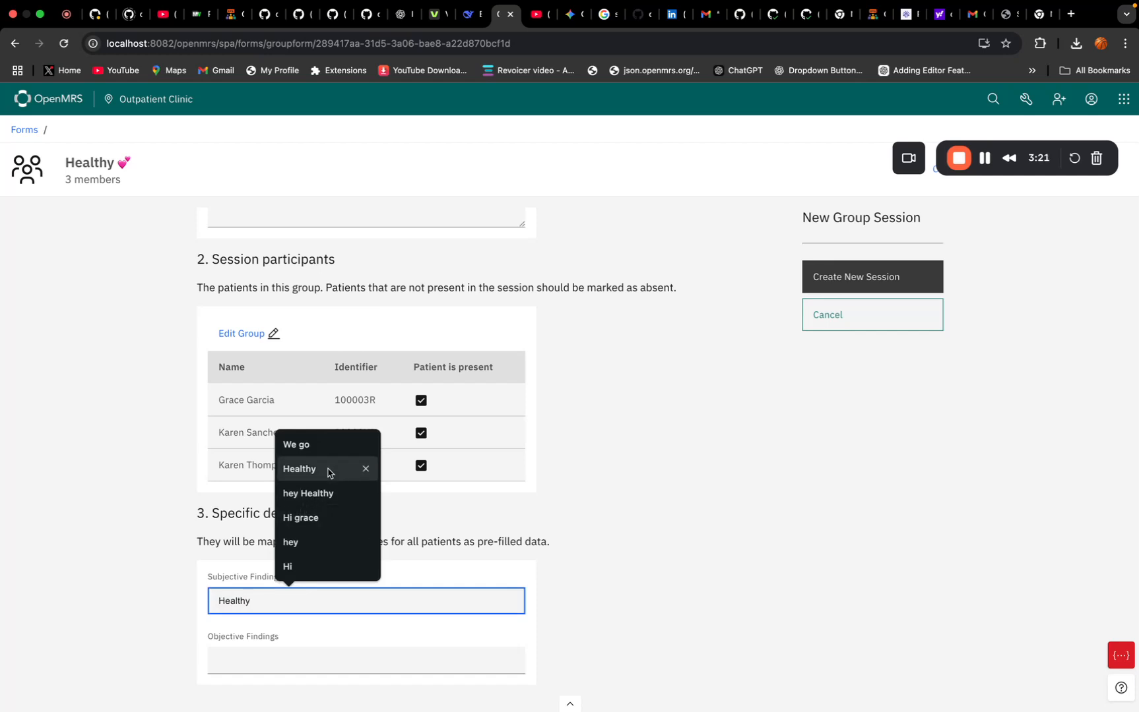
left_click(364, 492)
left_click(234, 653)
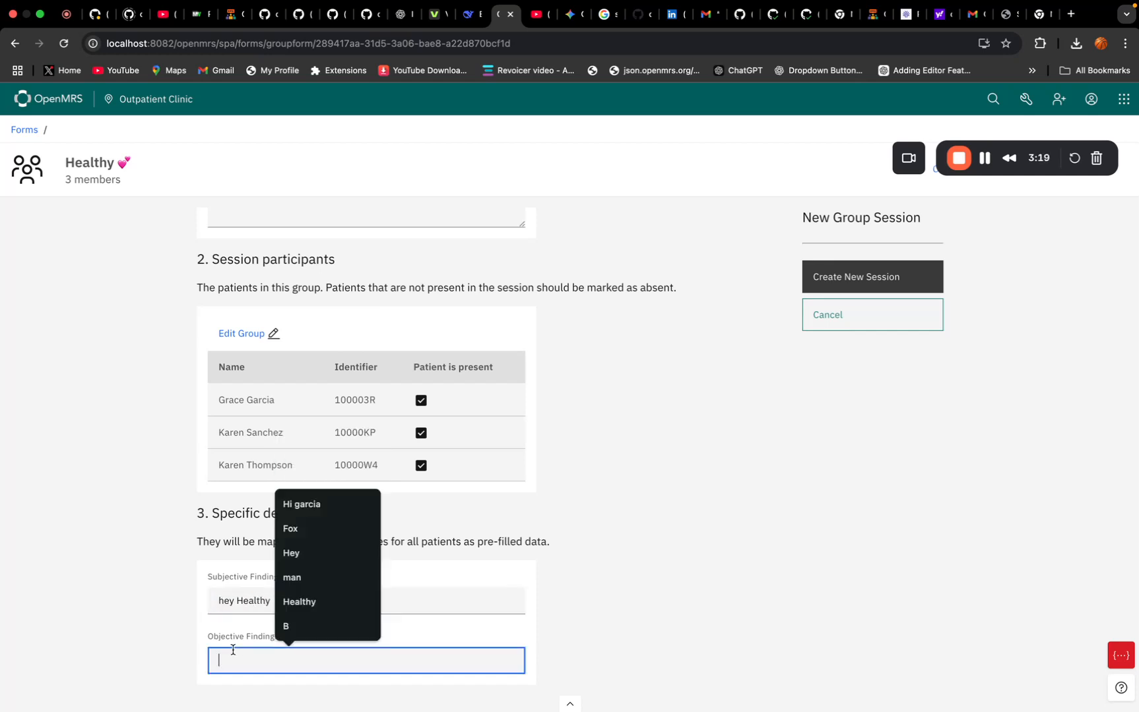
left_click(307, 512)
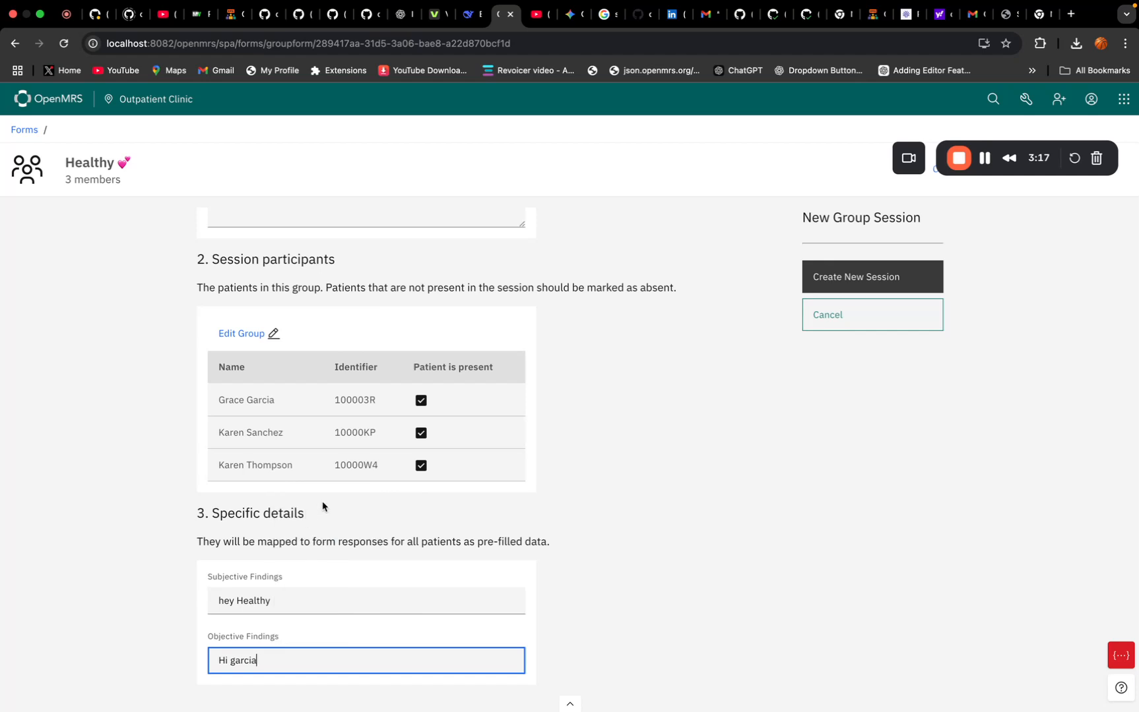
scroll(403, 464, "up", 5)
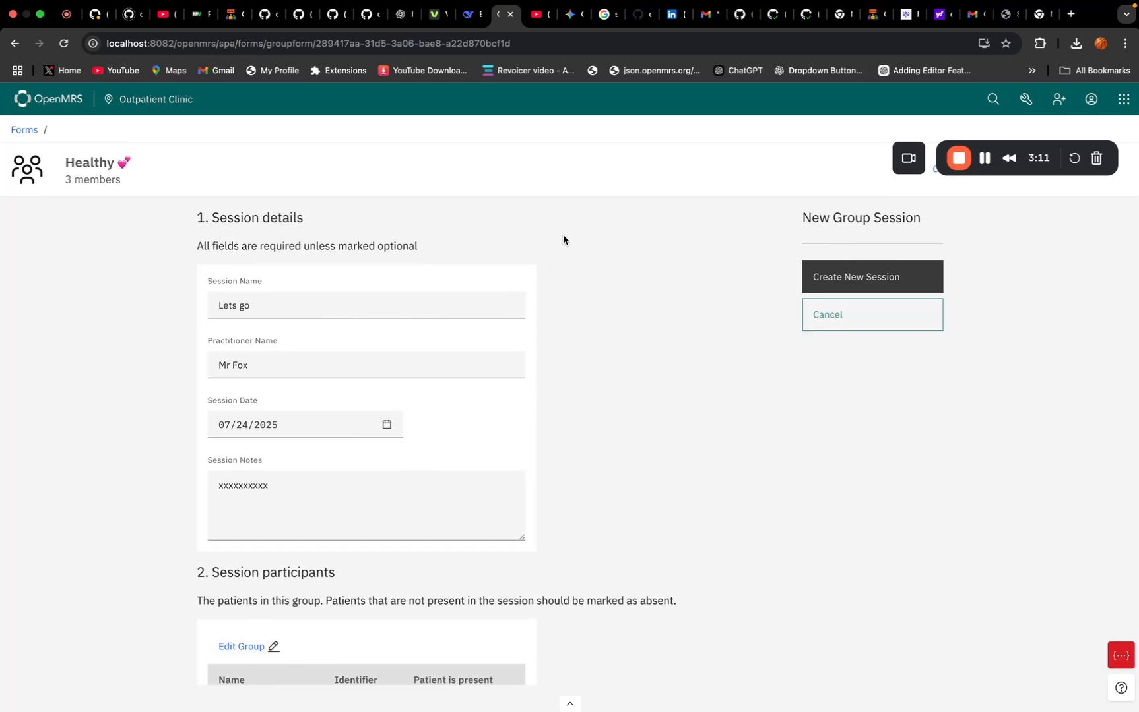
left_click(851, 277)
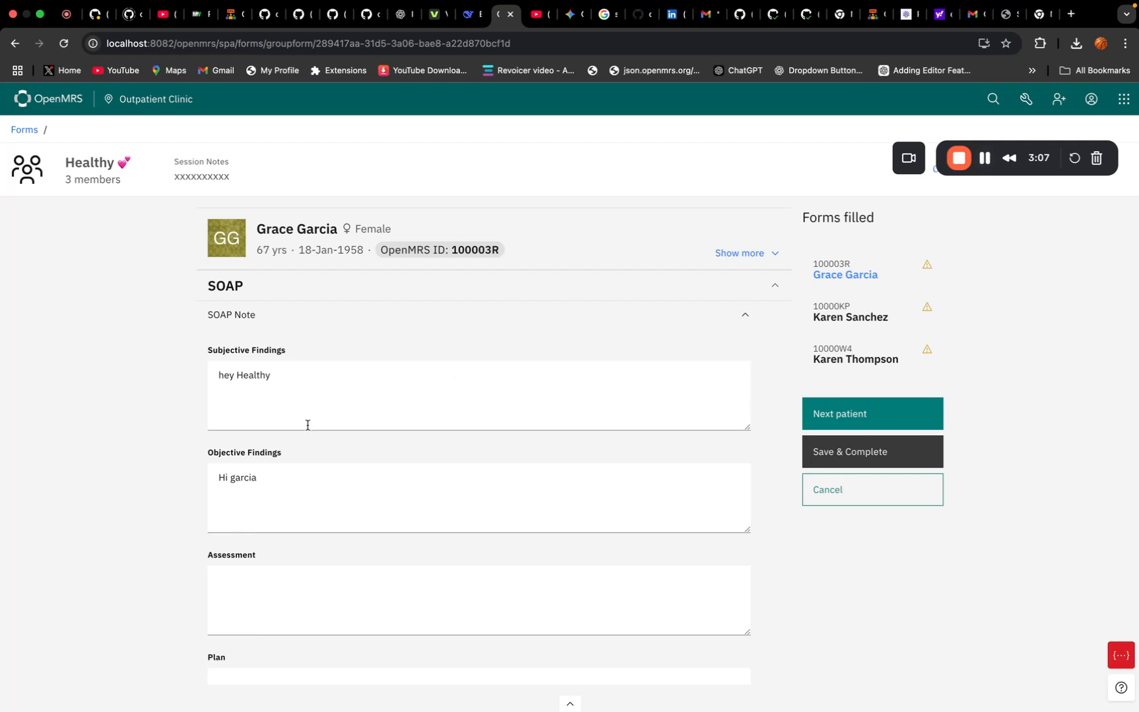
Step: Enter "assesnt" as the Assessment in the first group member's SOAP note and proceed to the next patient
left_click(284, 385)
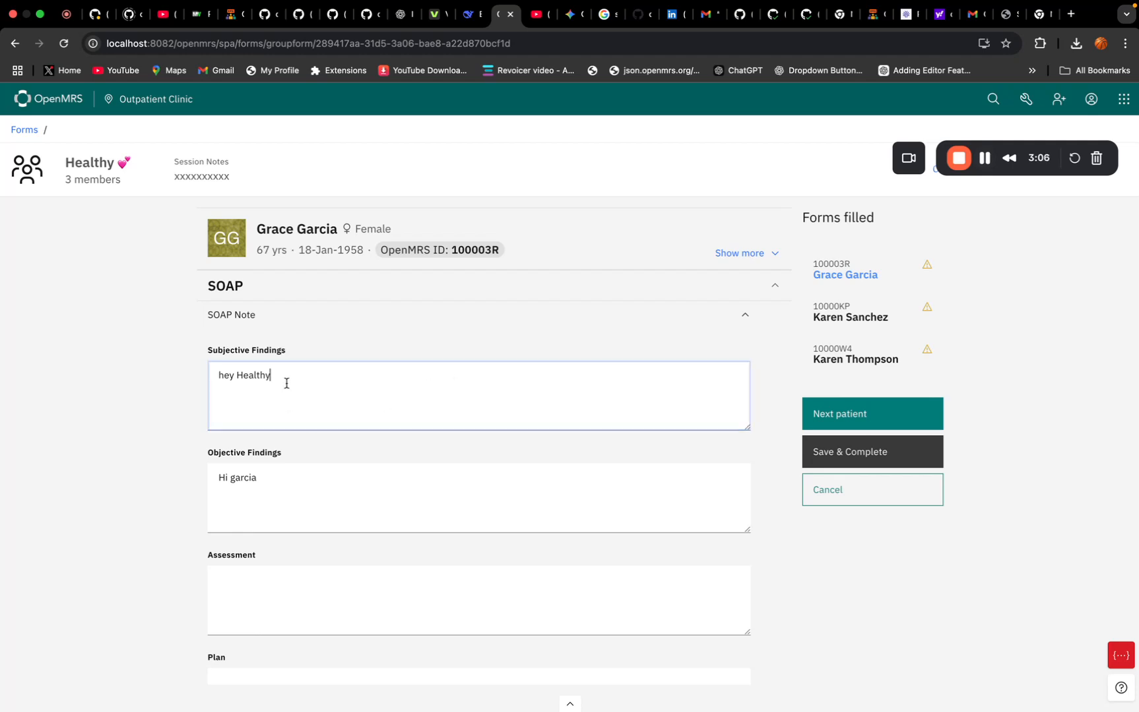
left_click(288, 481)
scroll(252, 510, "down", 2)
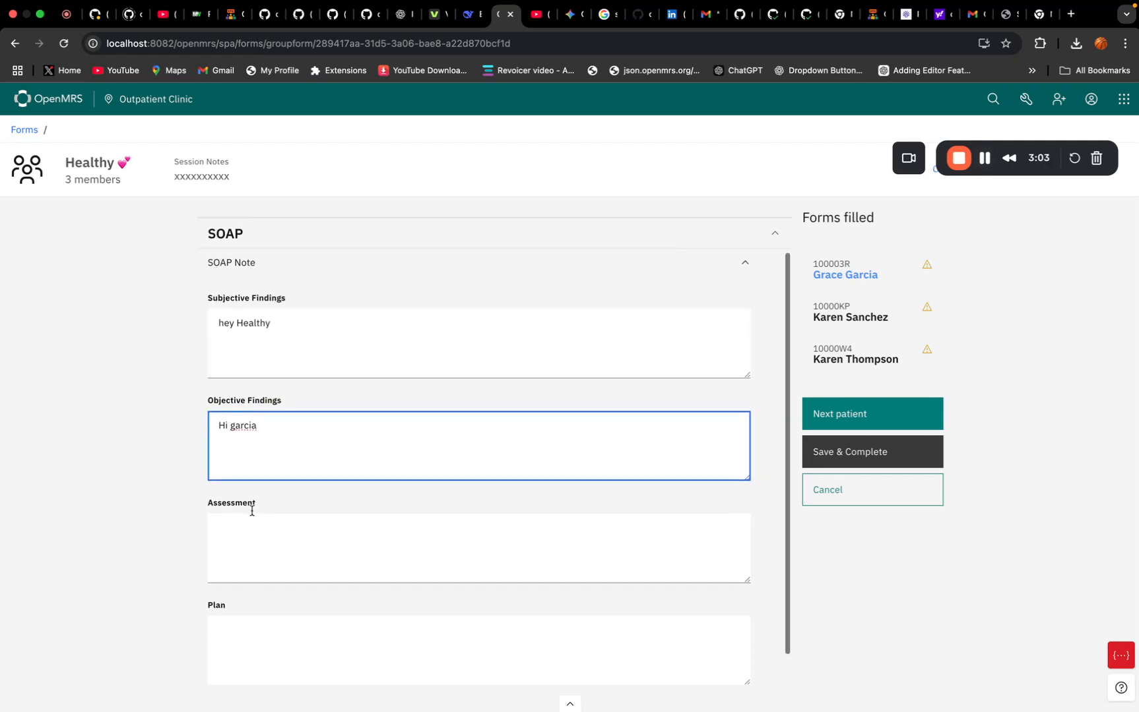
scroll(252, 511, "up", 2)
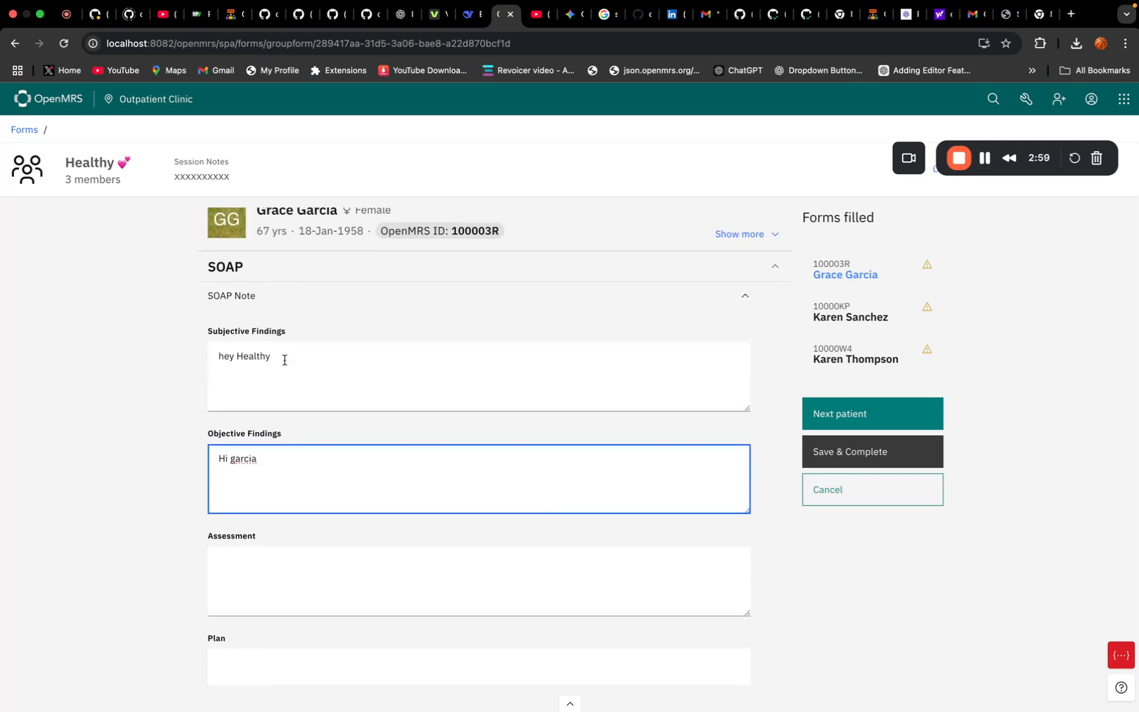
scroll(284, 360, "up", 1)
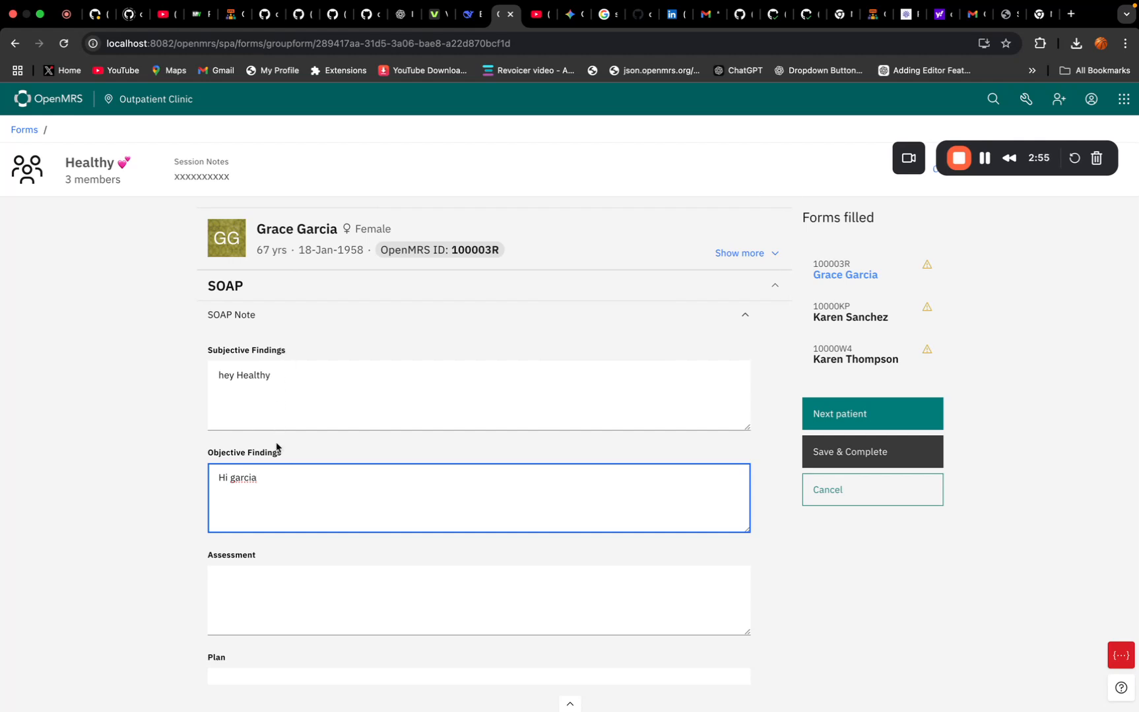
left_click(249, 582)
type("assesnt")
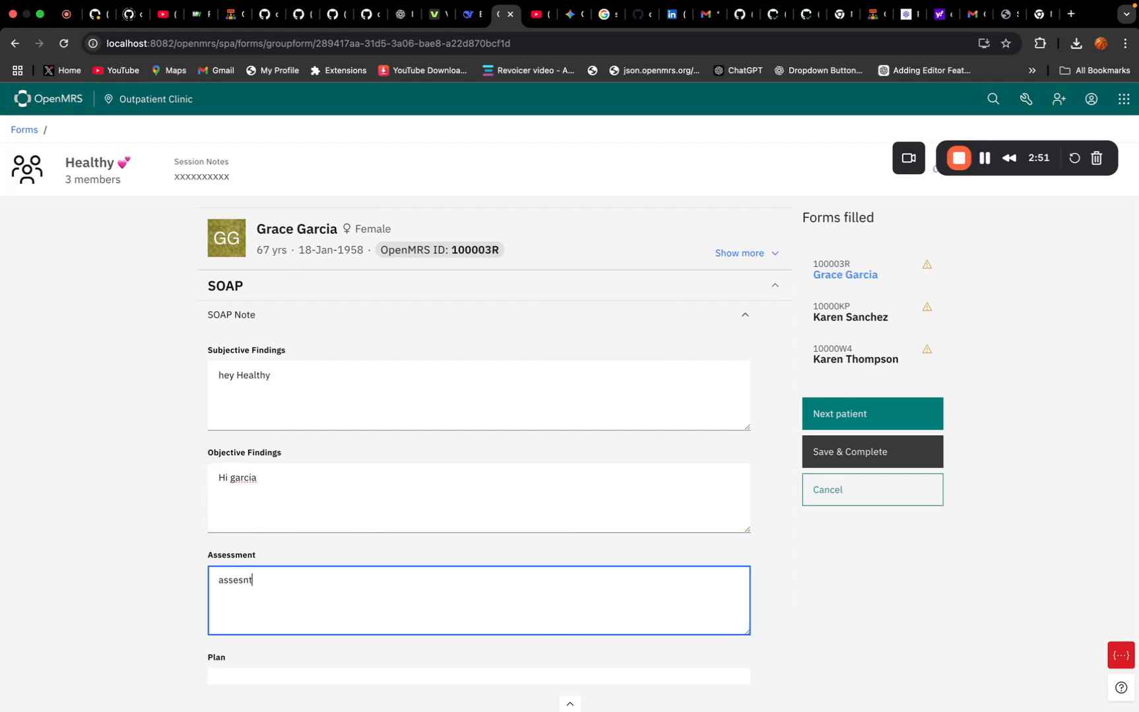
scroll(424, 546, "down", 3)
scroll(411, 553, "up", 3)
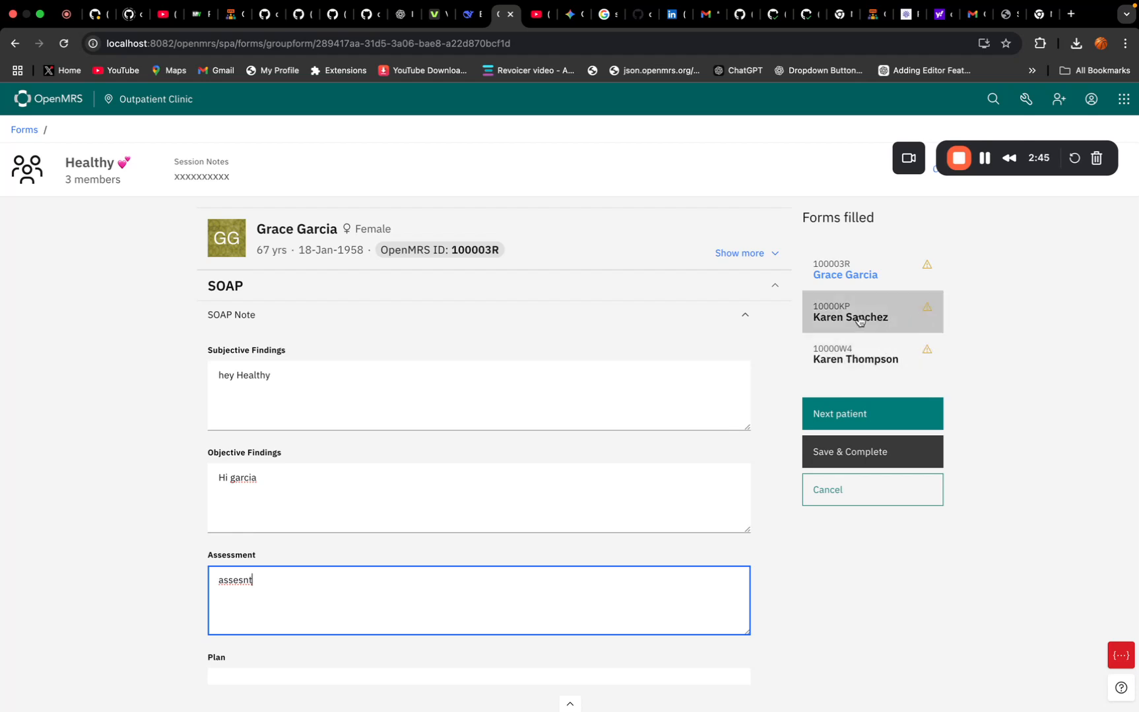
left_click(839, 403)
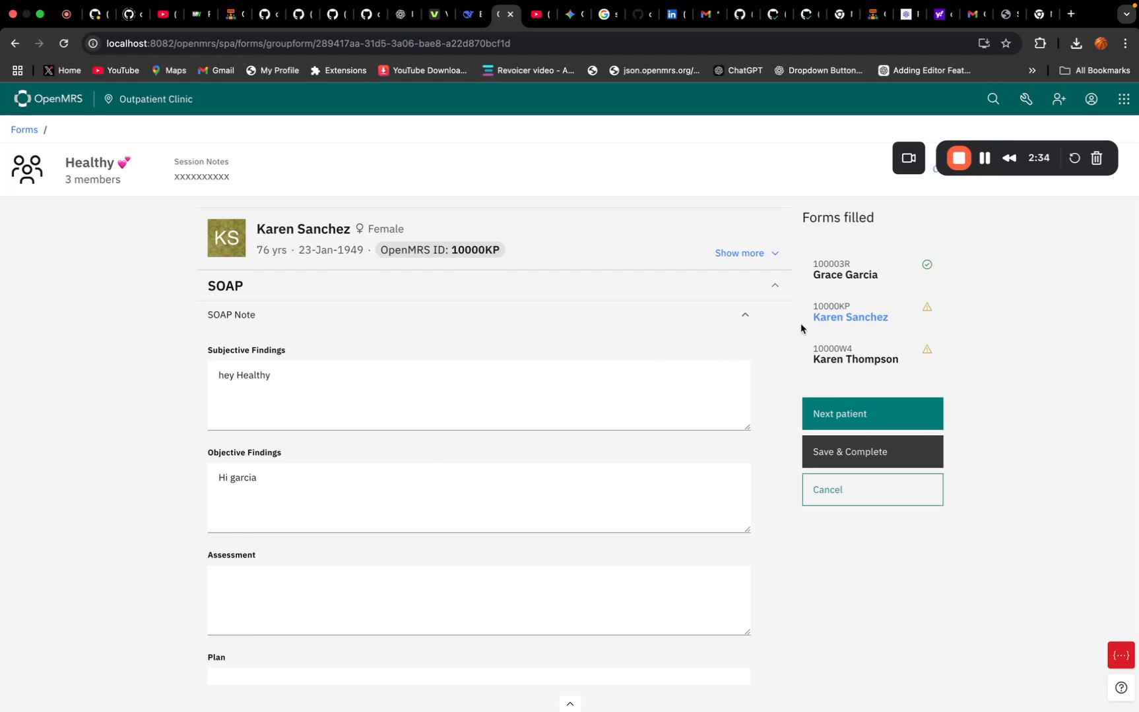
Step: Switch to the third group member's form and enter "plan" in its Plan section
left_click(835, 358)
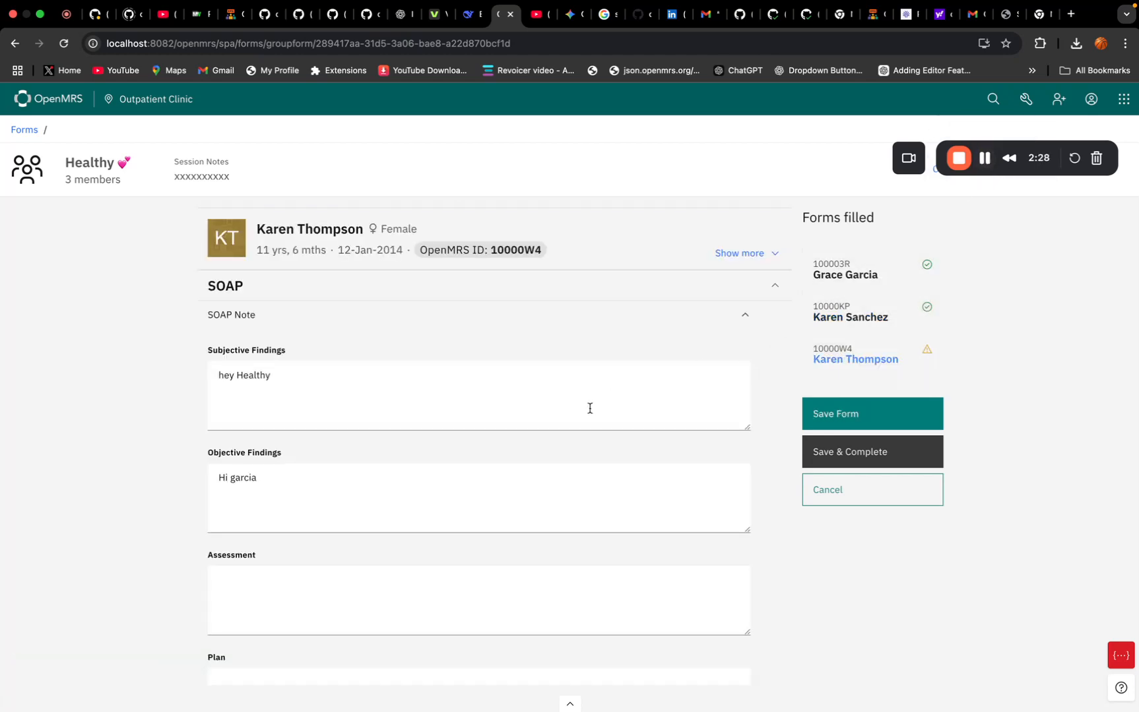
scroll(310, 591, "down", 1)
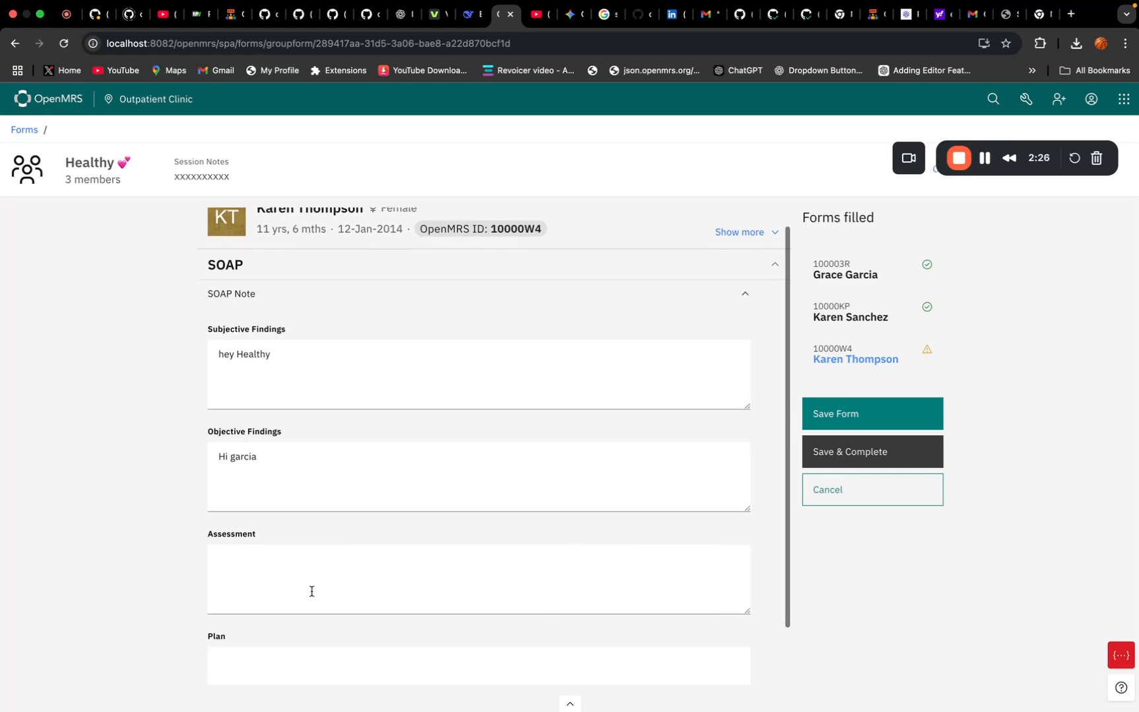
left_click(351, 575)
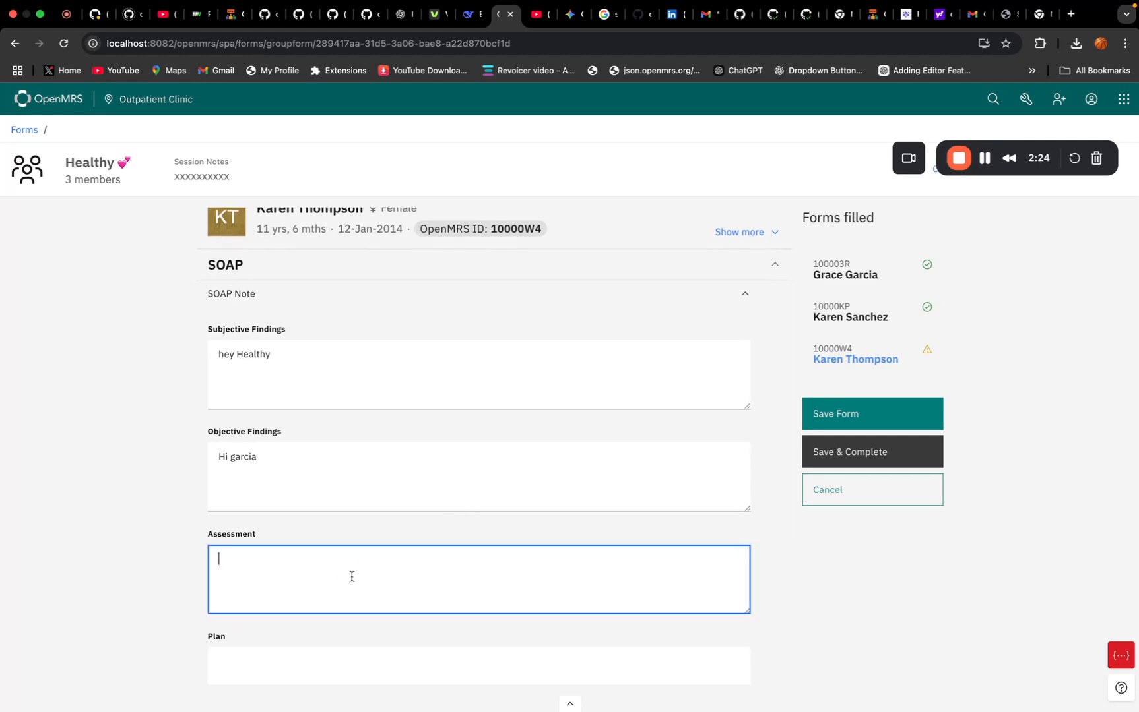
scroll(279, 667, "down", 1)
left_click(288, 641)
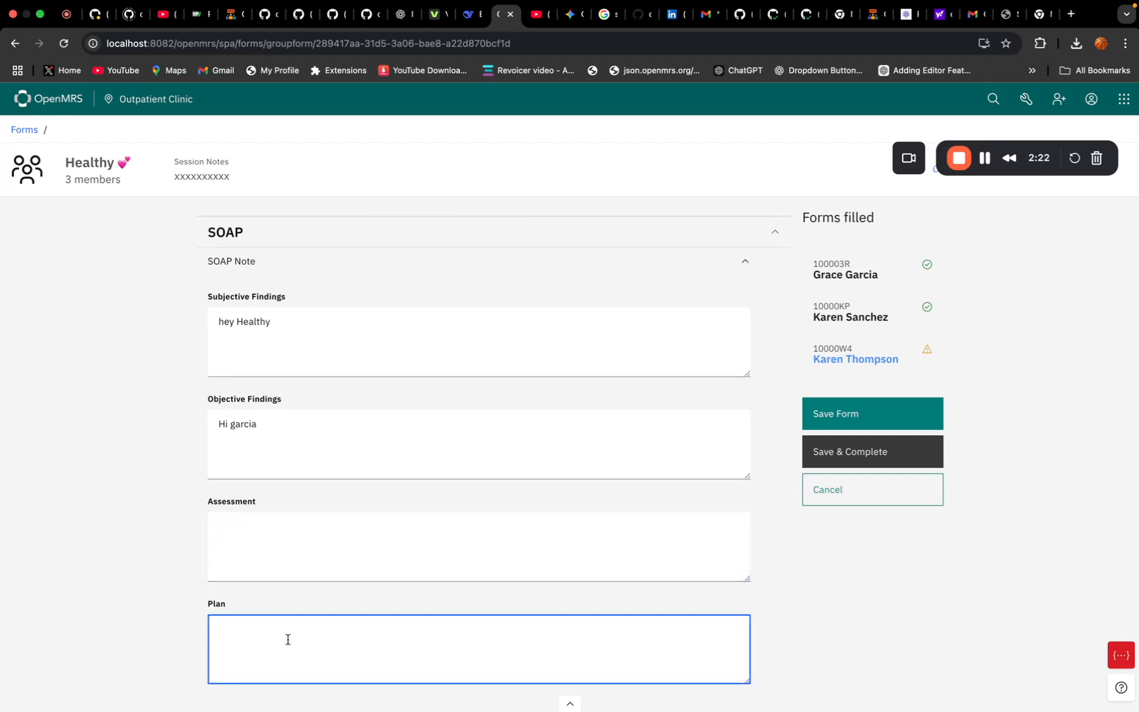
type("o")
type("la")
type("n")
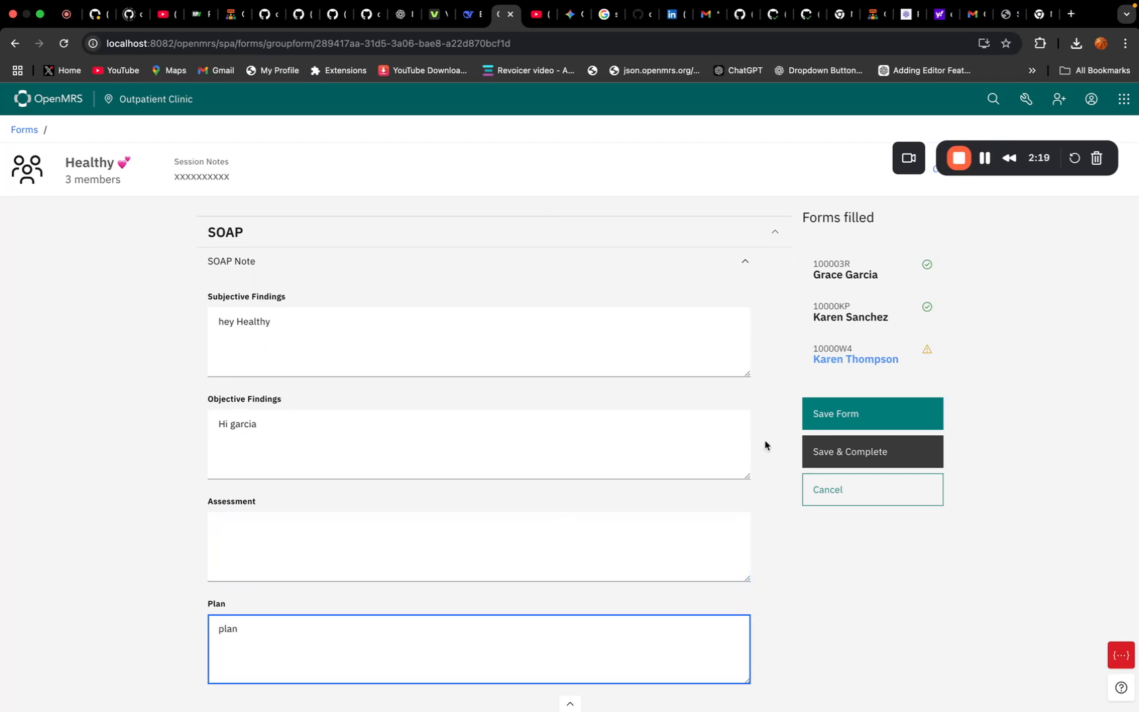
Step: Save the third patient's form, then save and complete the whole group session
left_click(842, 414)
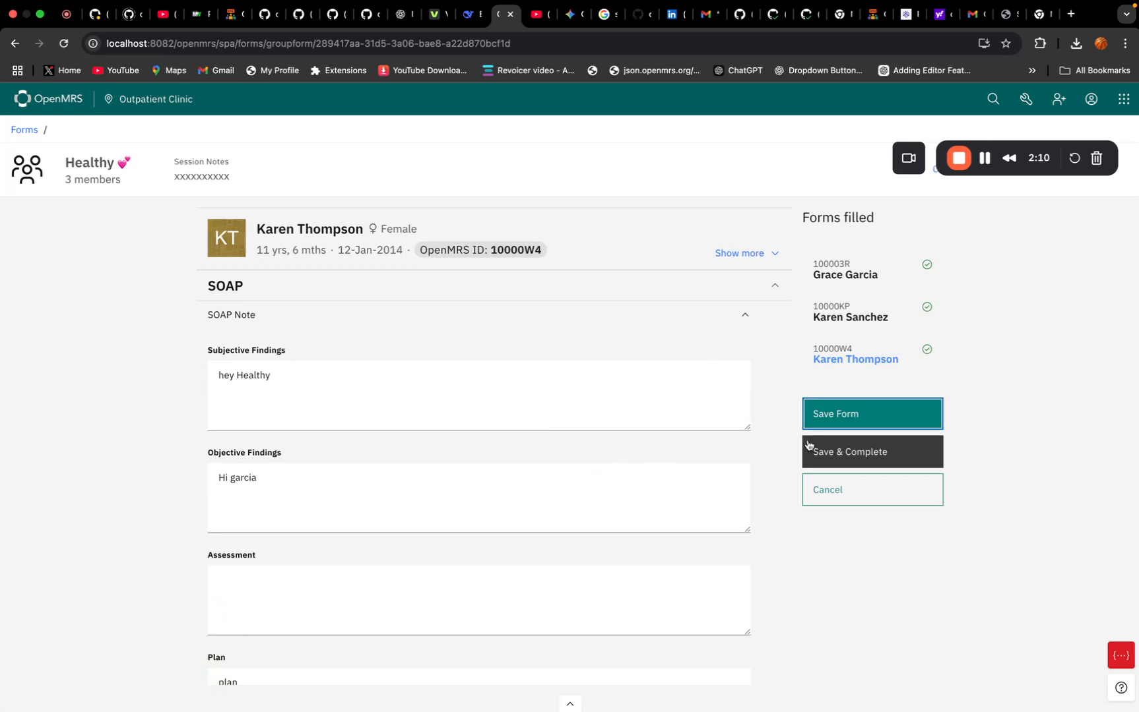
left_click(844, 454)
left_click(665, 435)
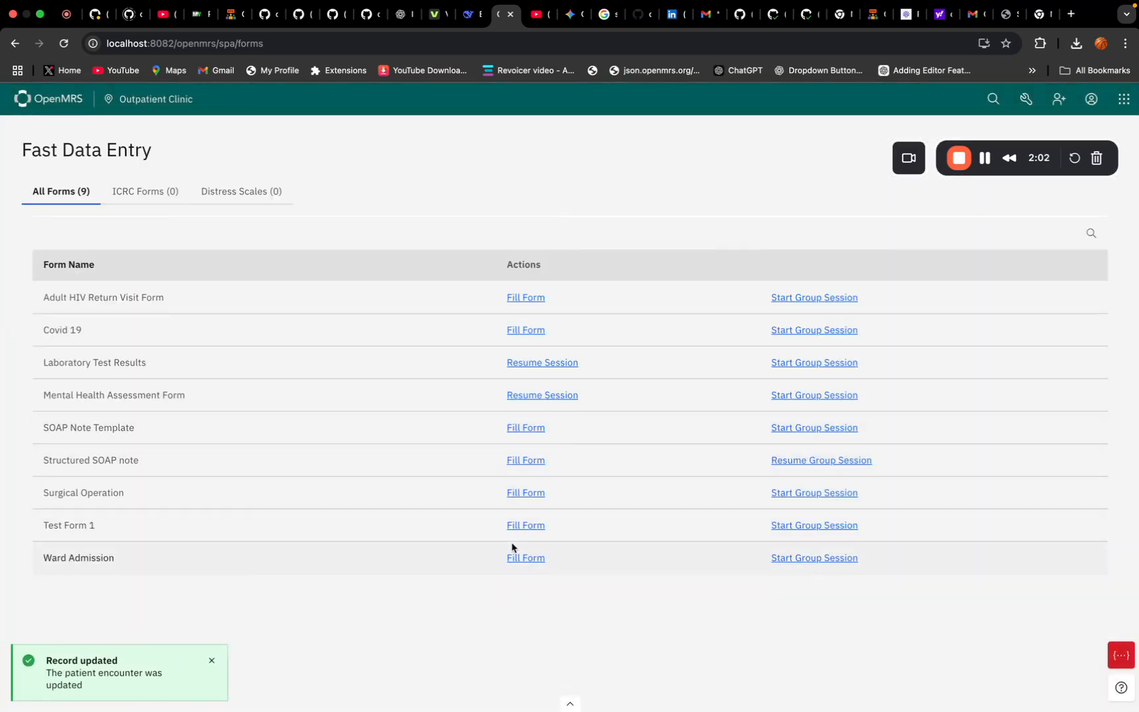
Step: Set the "Was this visit scheduled?" answer to "Unscheduled visit early" in the Healthy group session's specific details
left_click(985, 161)
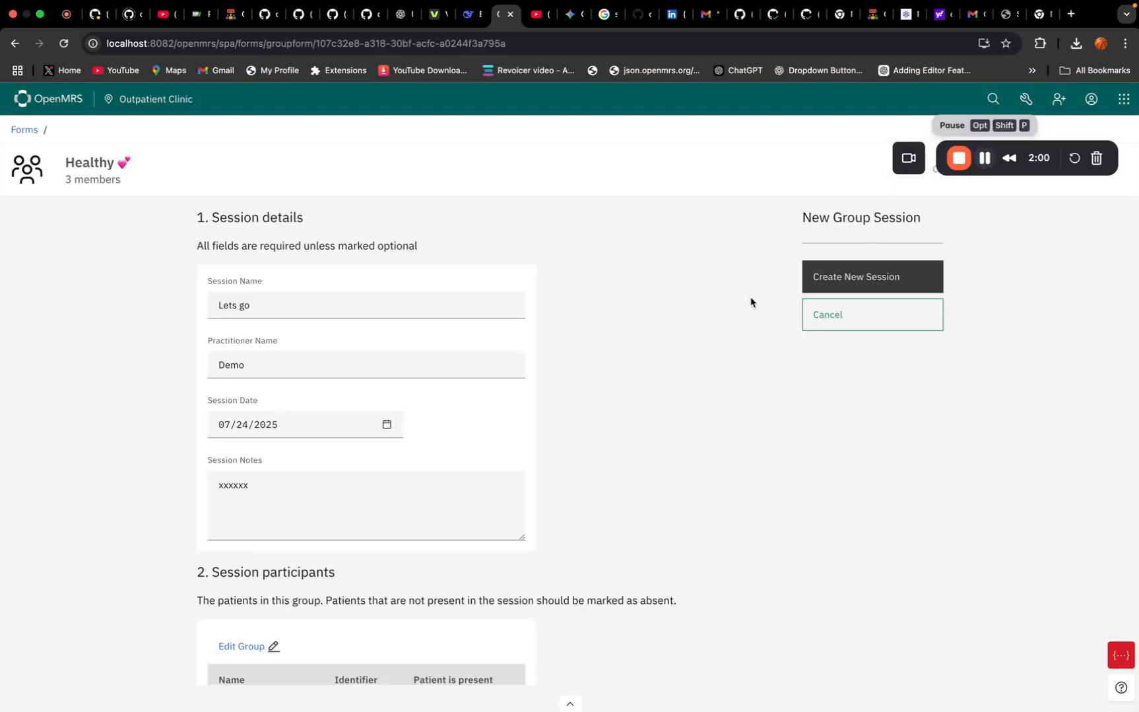
scroll(627, 407, "down", 5)
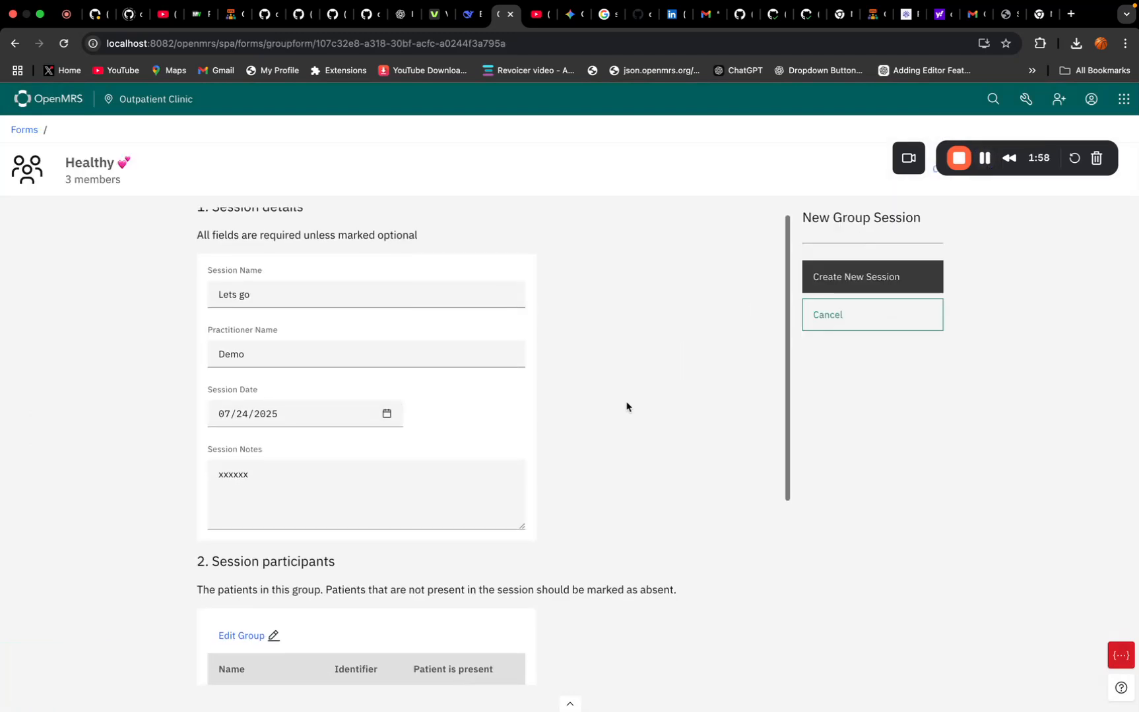
scroll(584, 453, "down", 2)
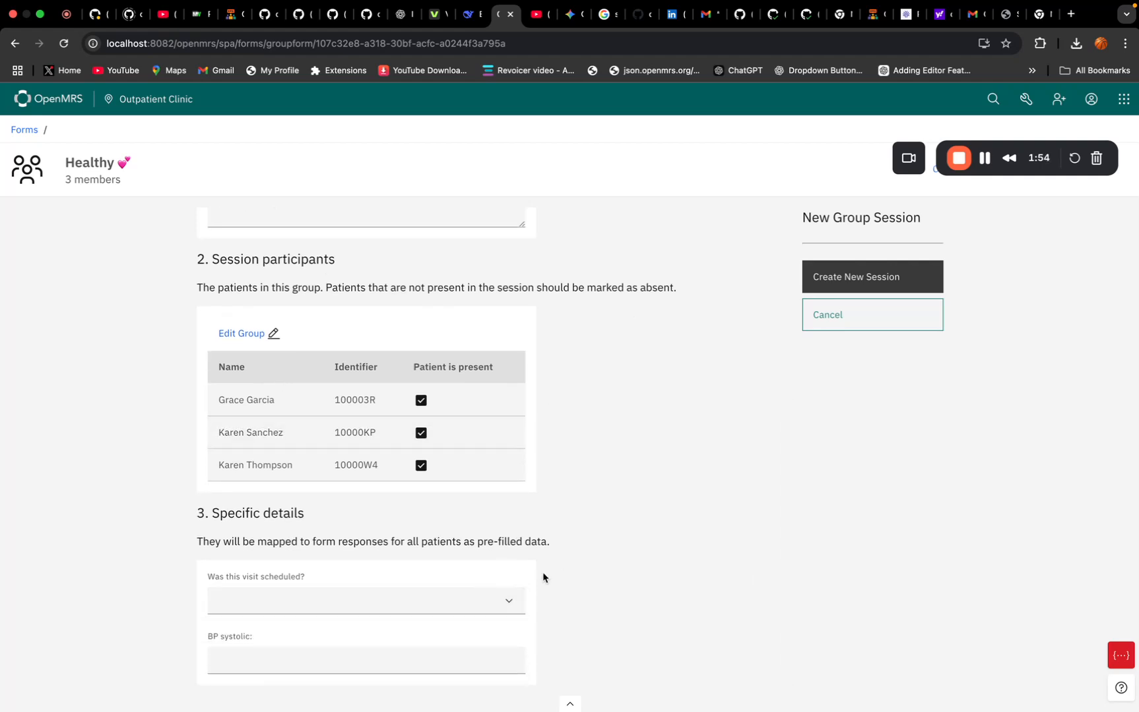
left_click(510, 603)
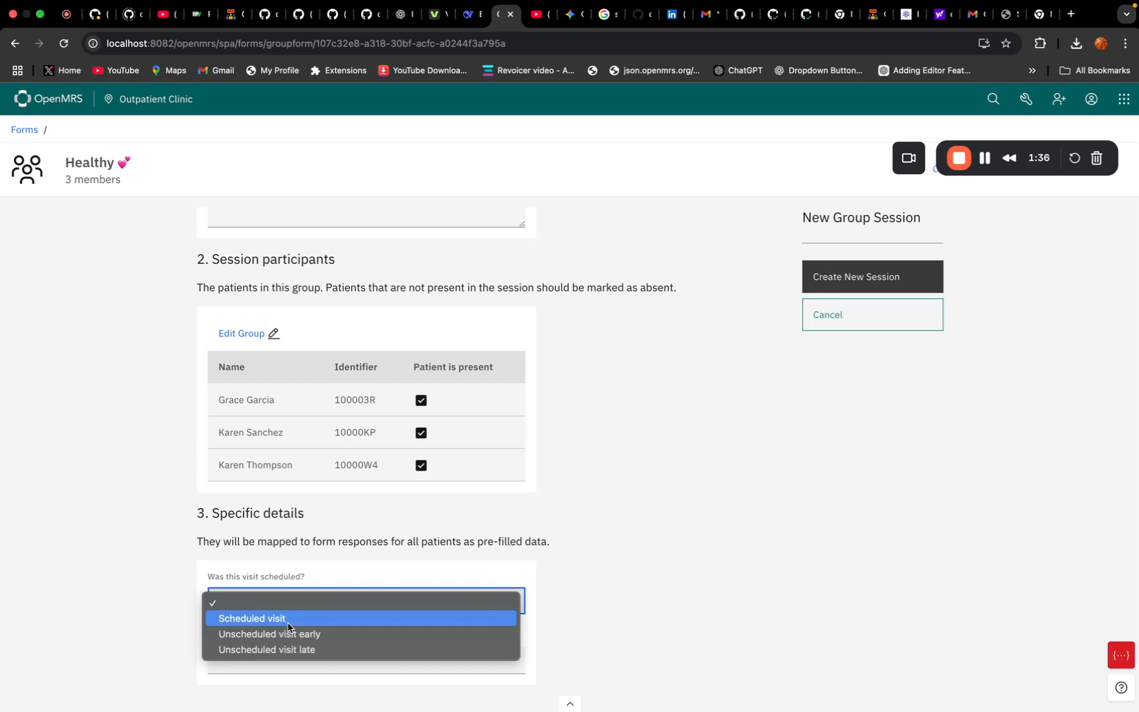
left_click(983, 162)
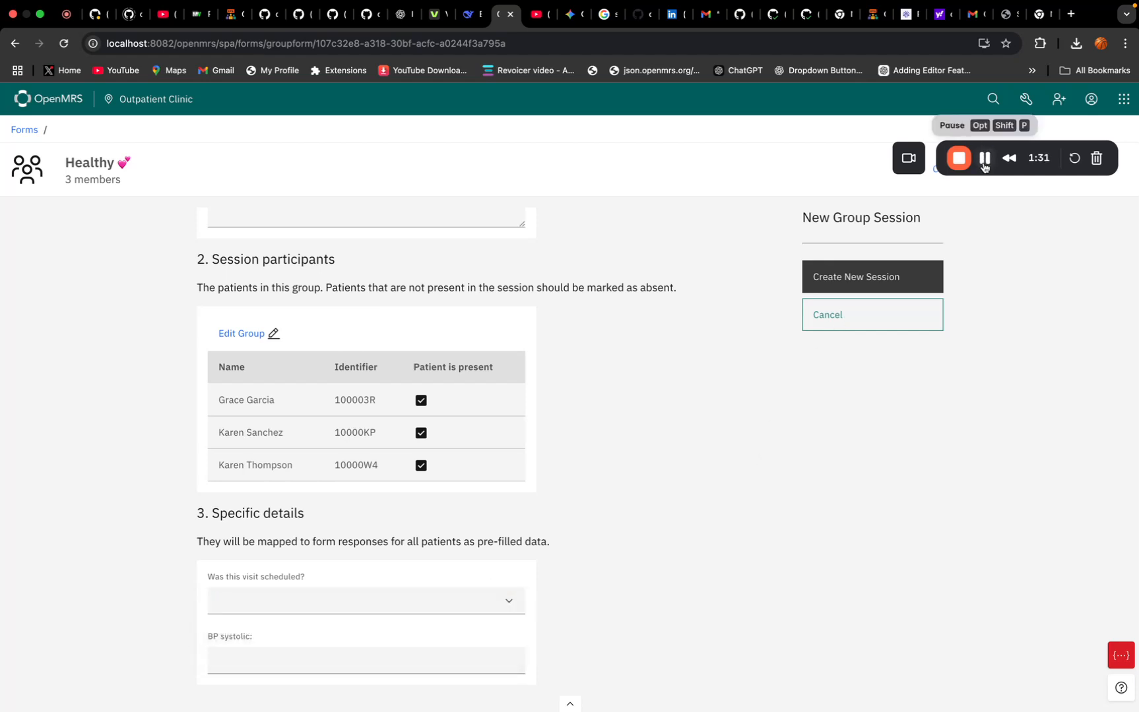
left_click(508, 597)
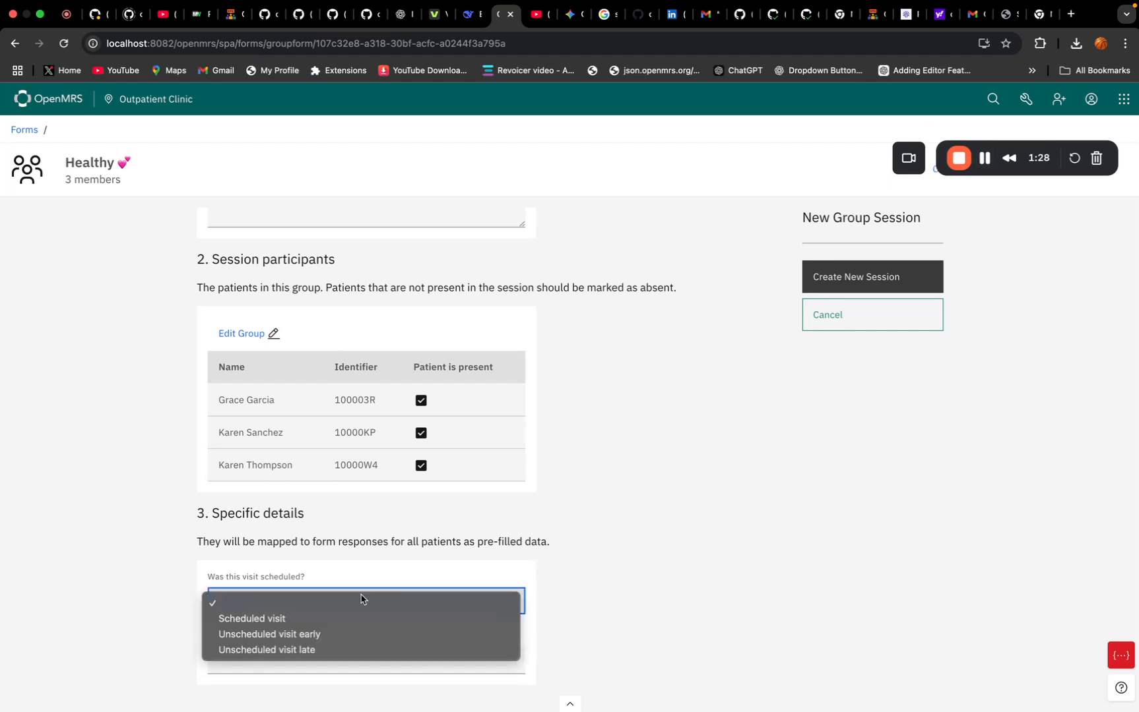
left_click(251, 635)
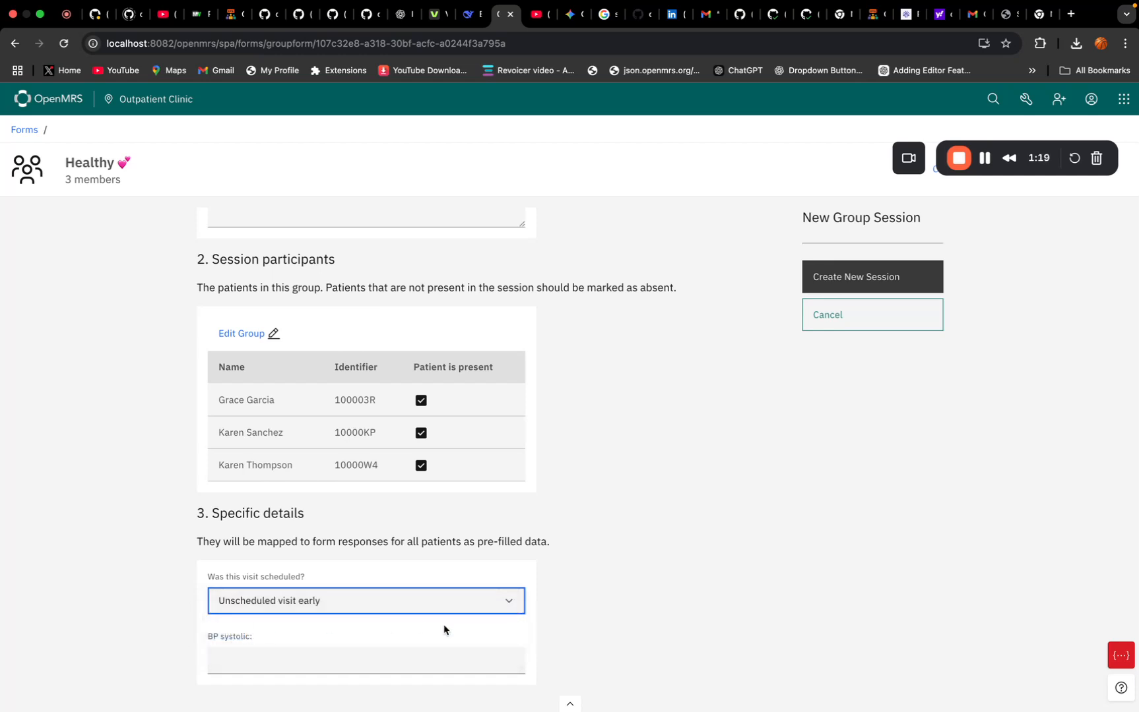
Step: Prefill the session's BP systolic with 2 and create the new group session
left_click(381, 660)
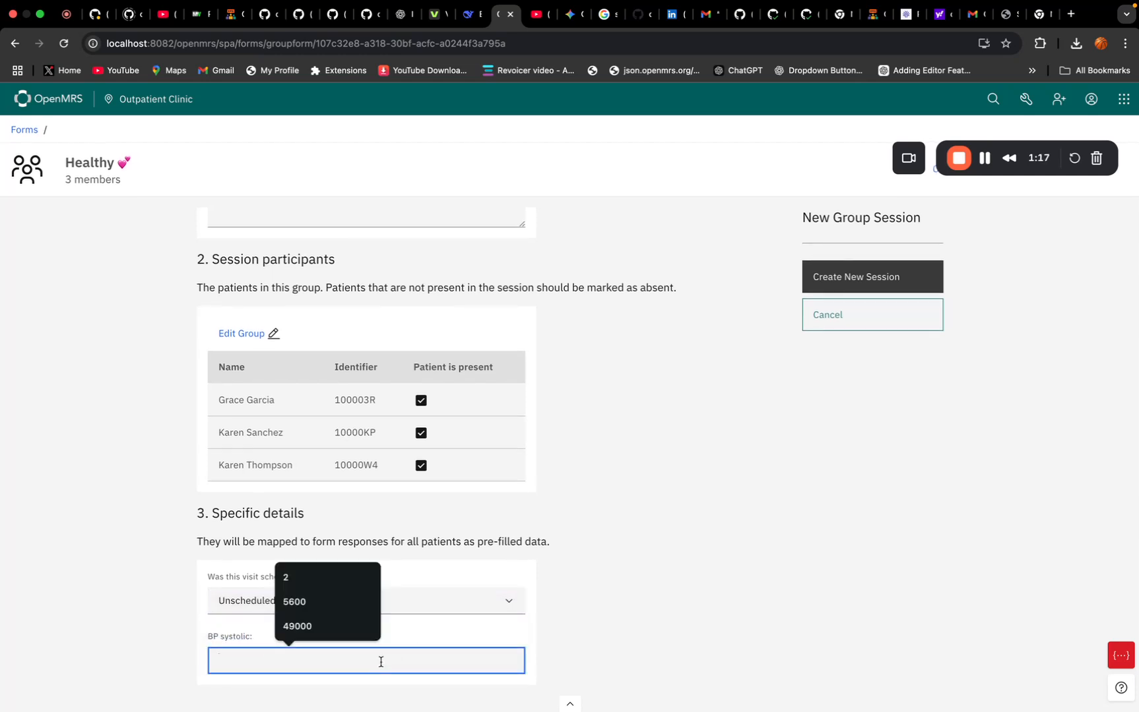
left_click(304, 578)
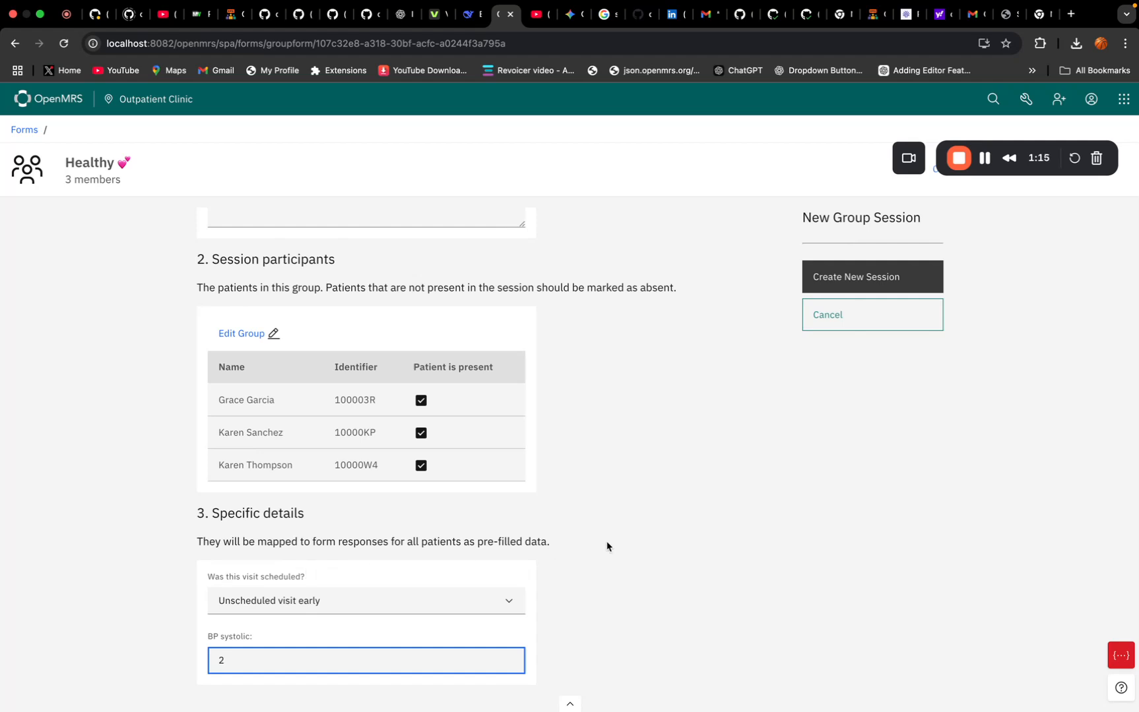
left_click(853, 267)
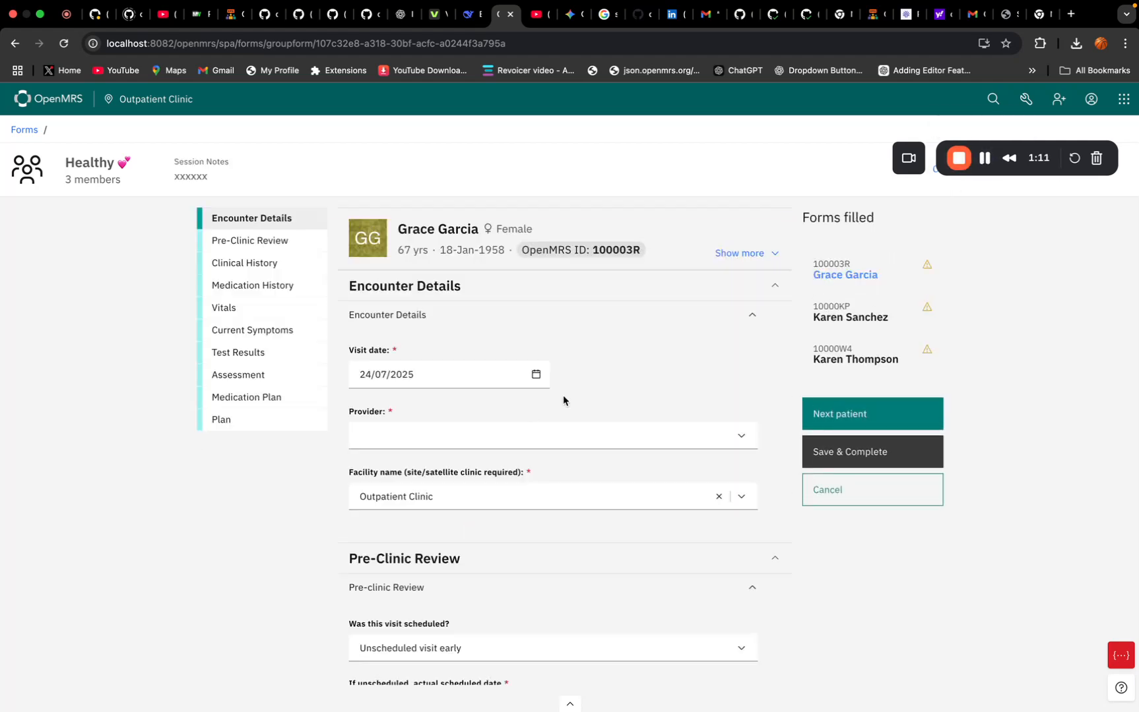
Step: Check the prefilled visit scheduling answer in the Pre-Clinic Review section of the first group member's form
scroll(496, 298, "down", 5)
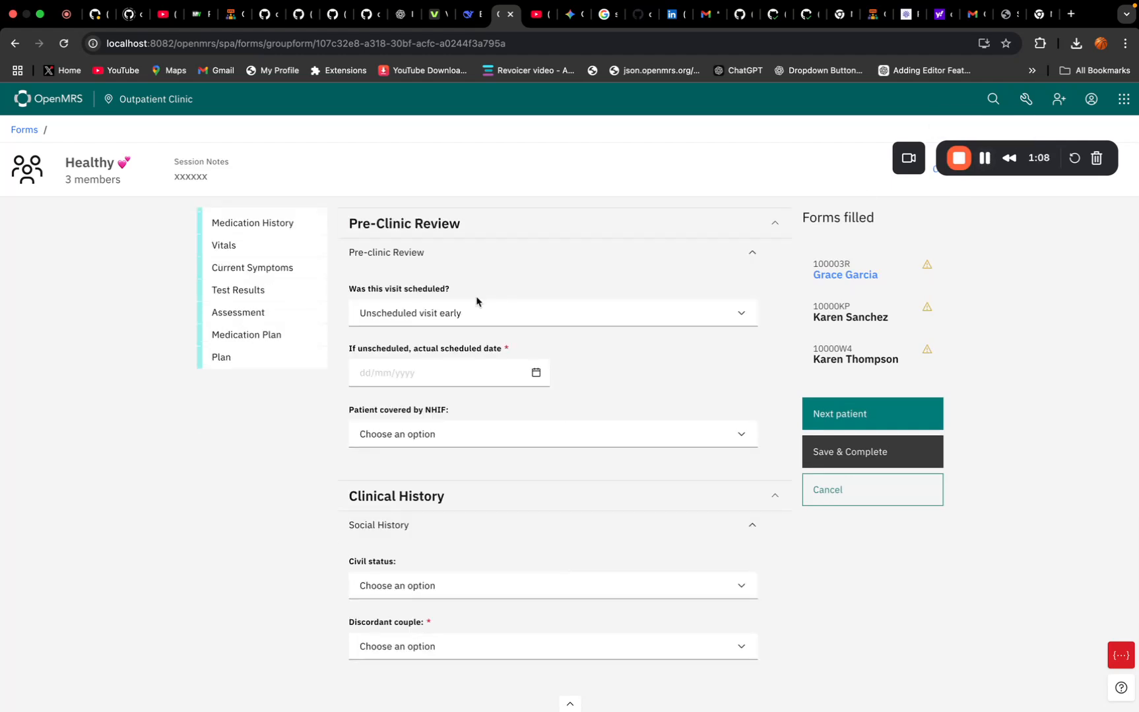
left_click(466, 316)
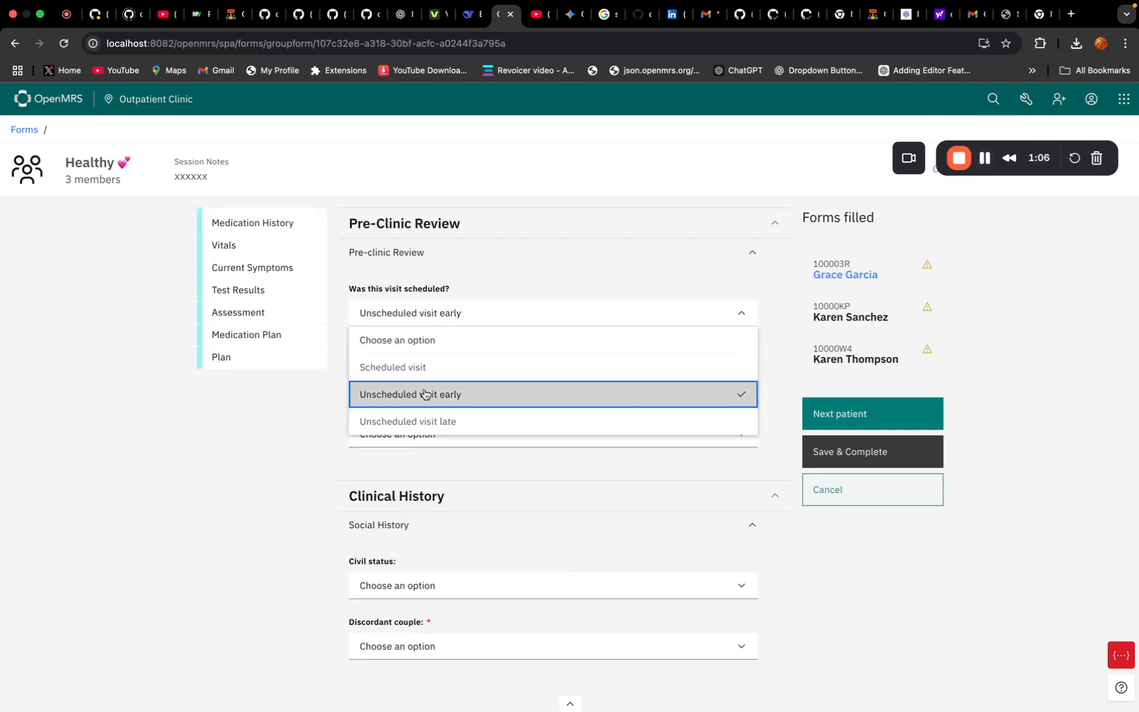
left_click(985, 162)
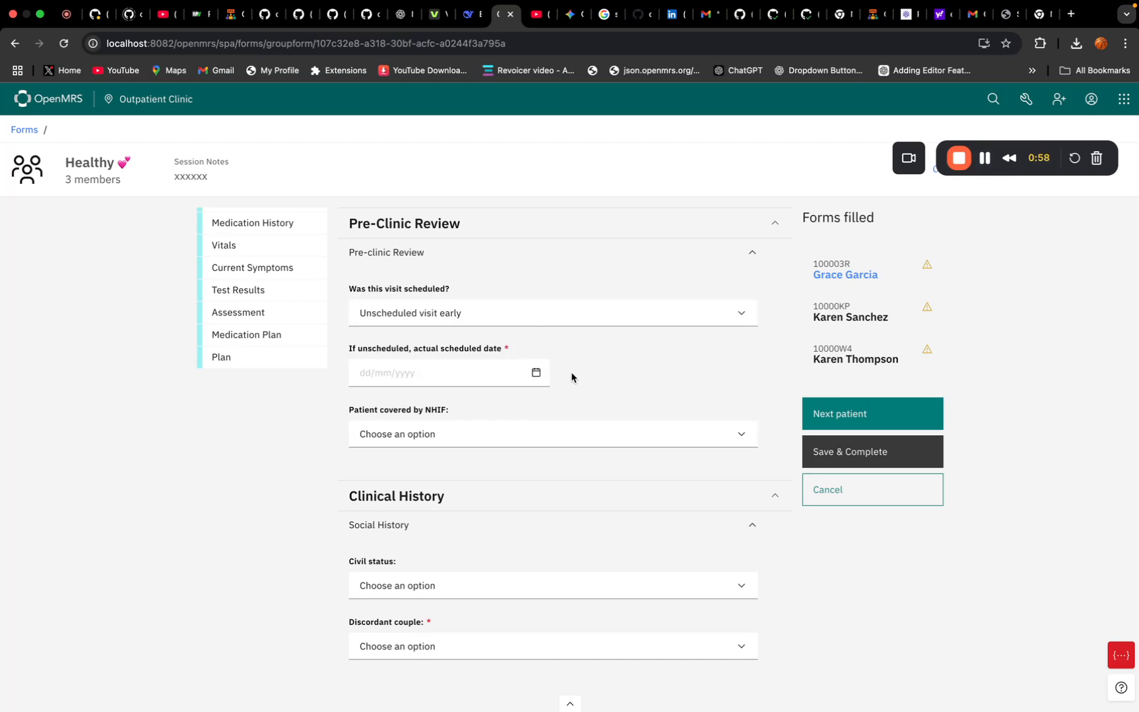
left_click(933, 272)
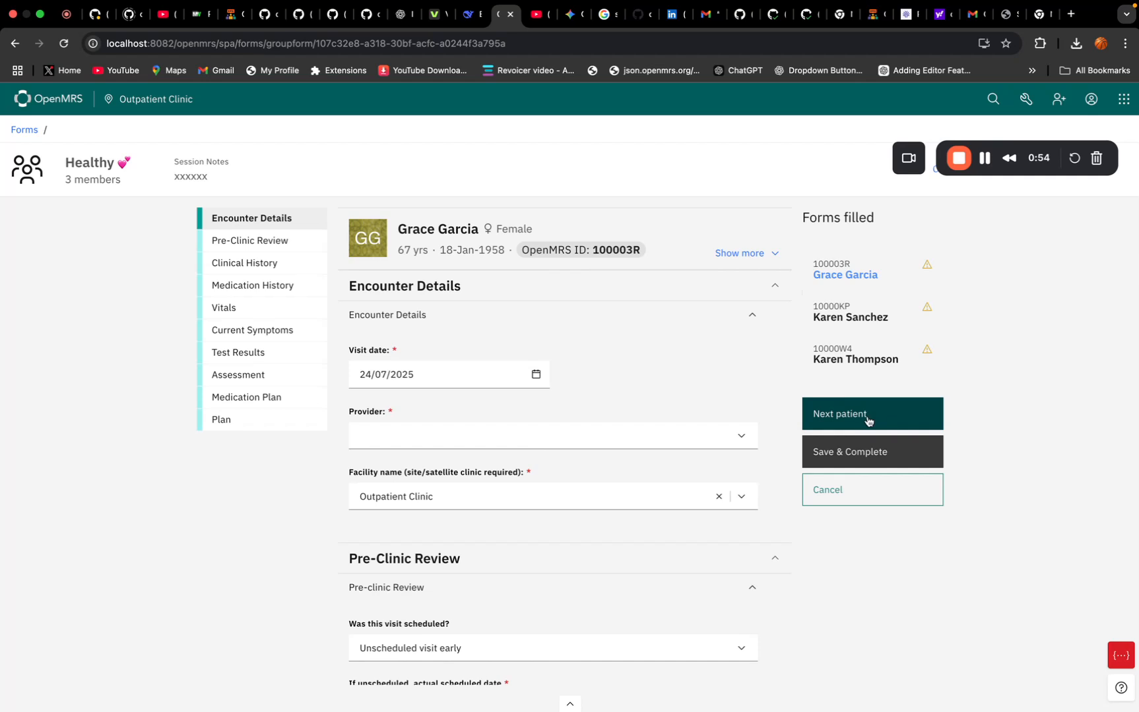
Step: Try to switch to the second group member's form and examine the mandatory fields in the first member's Encounter Details and Pre-Clinic Review
left_click(846, 453)
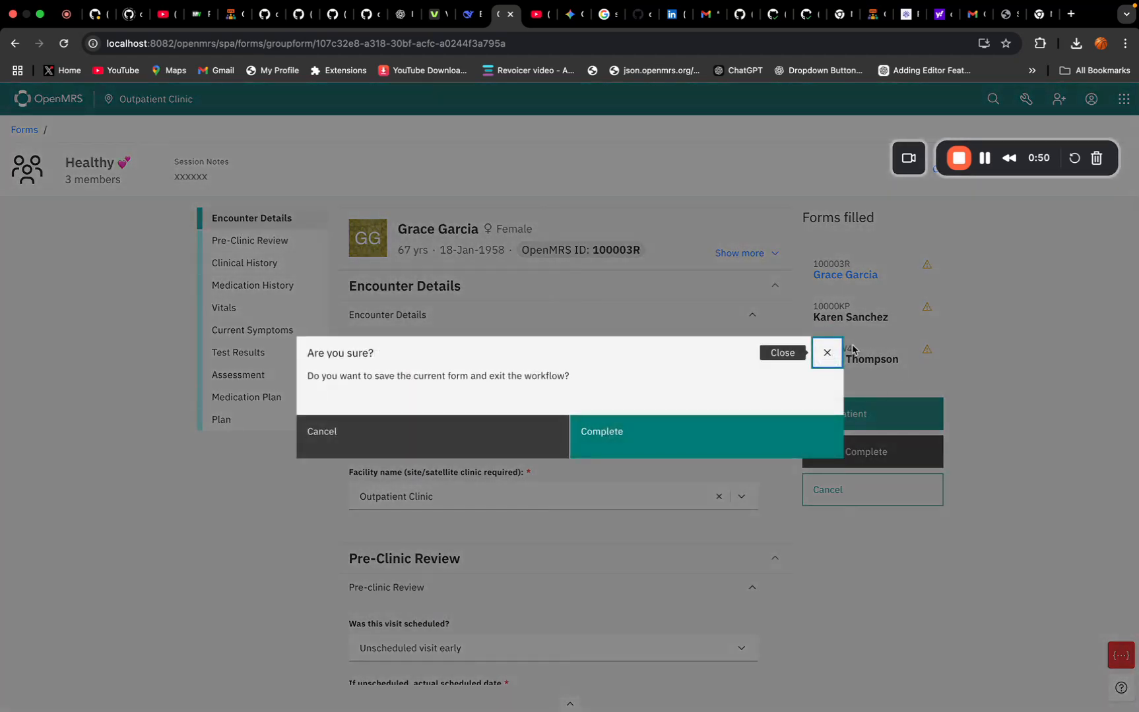
left_click(825, 354)
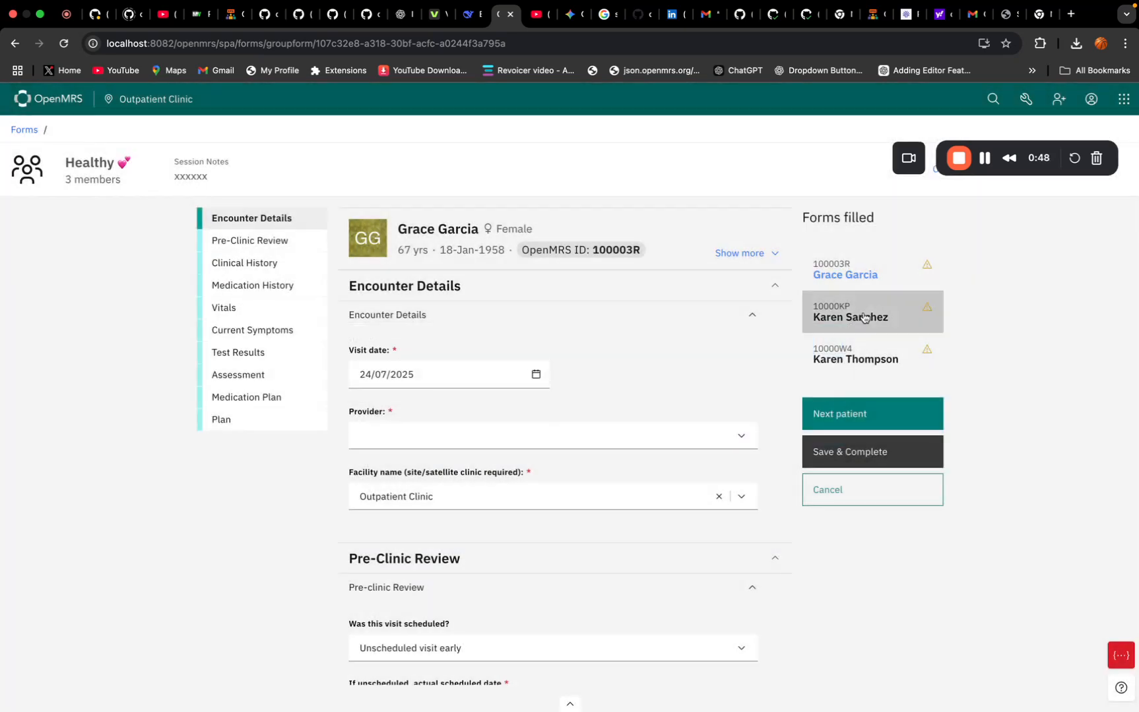
left_click(864, 318)
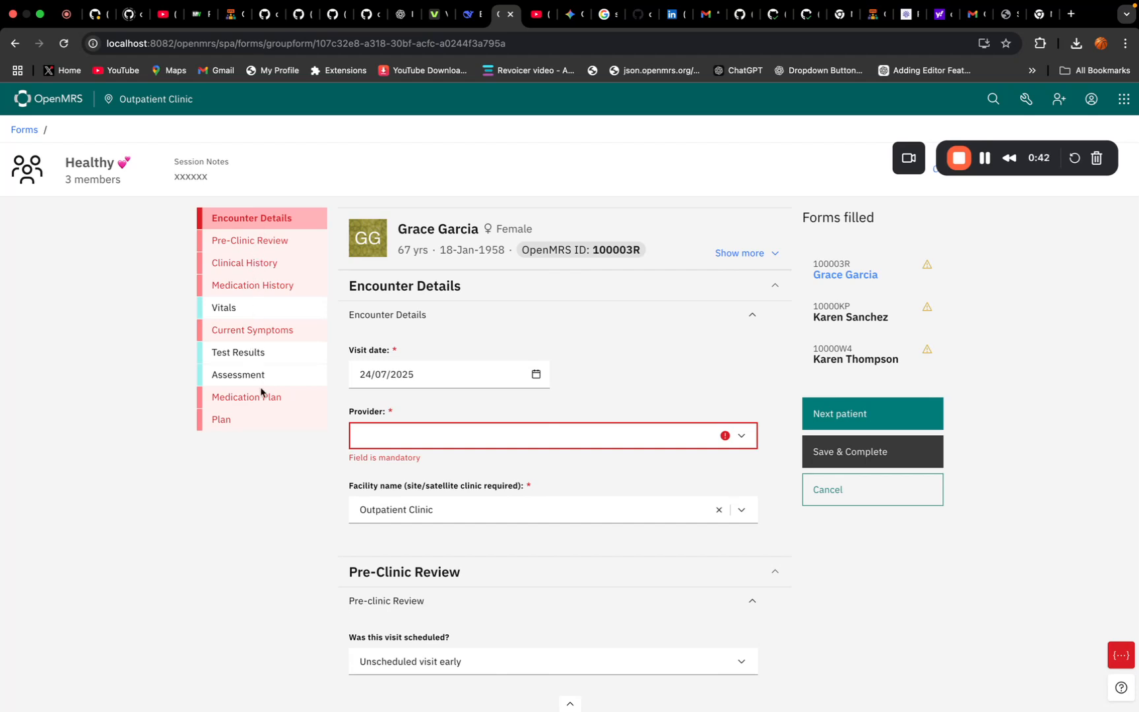
scroll(449, 515, "down", 1)
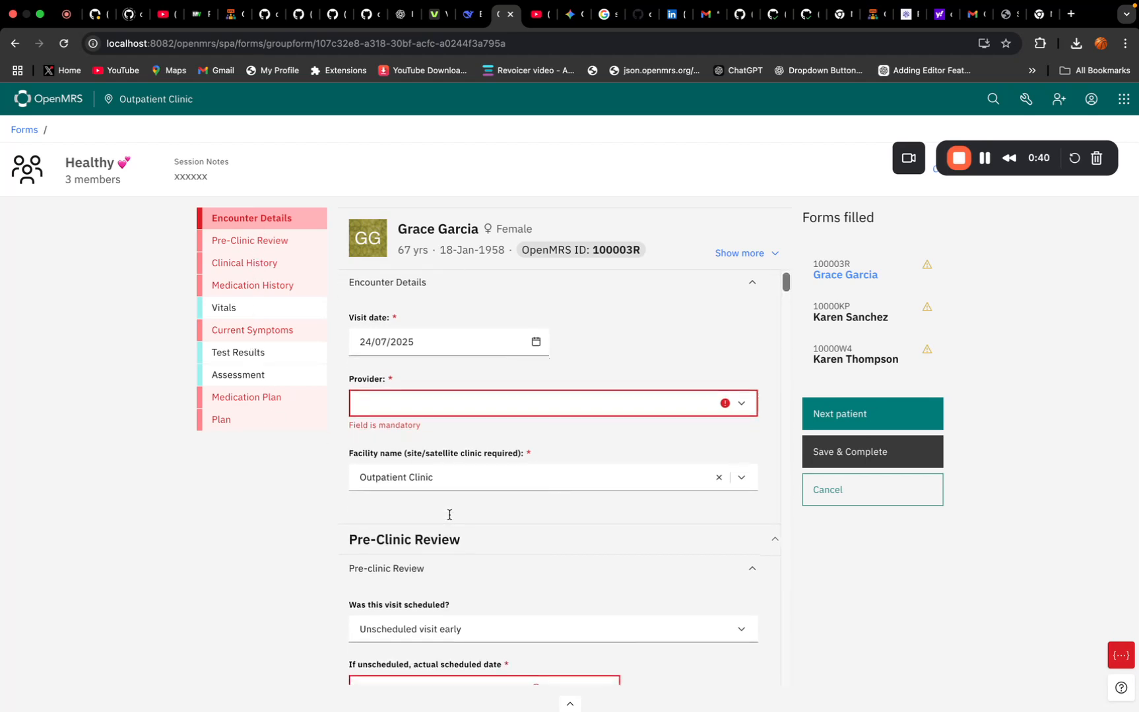
scroll(449, 514, "up", 1)
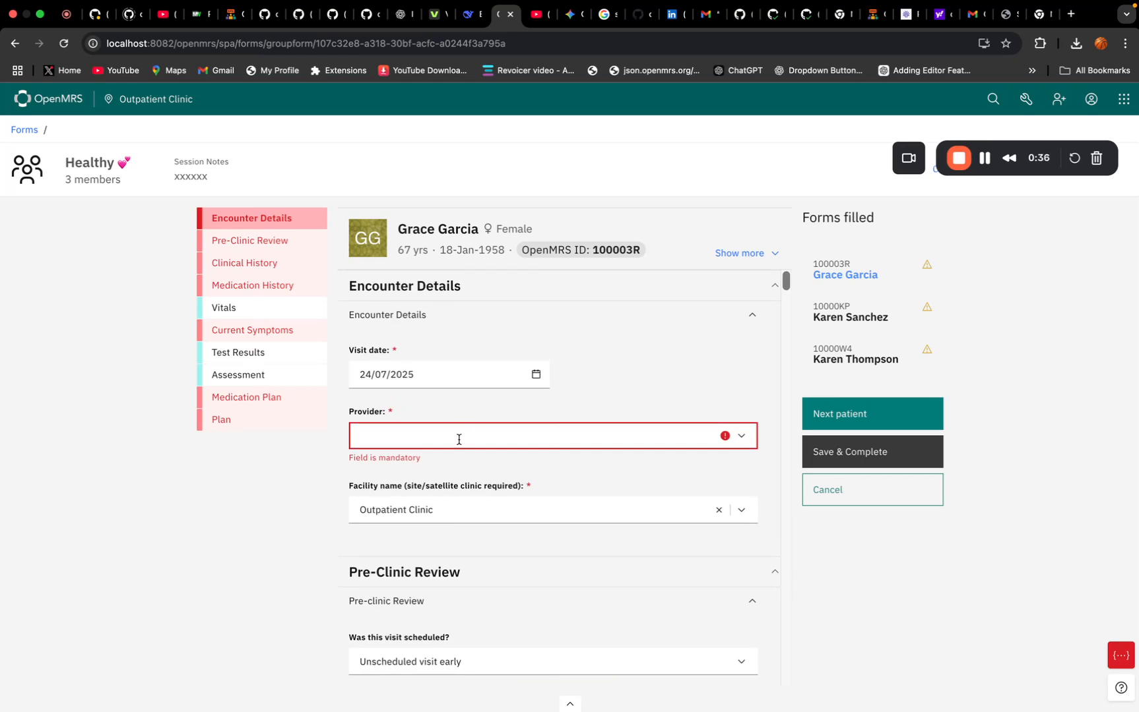
scroll(452, 562, "down", 5)
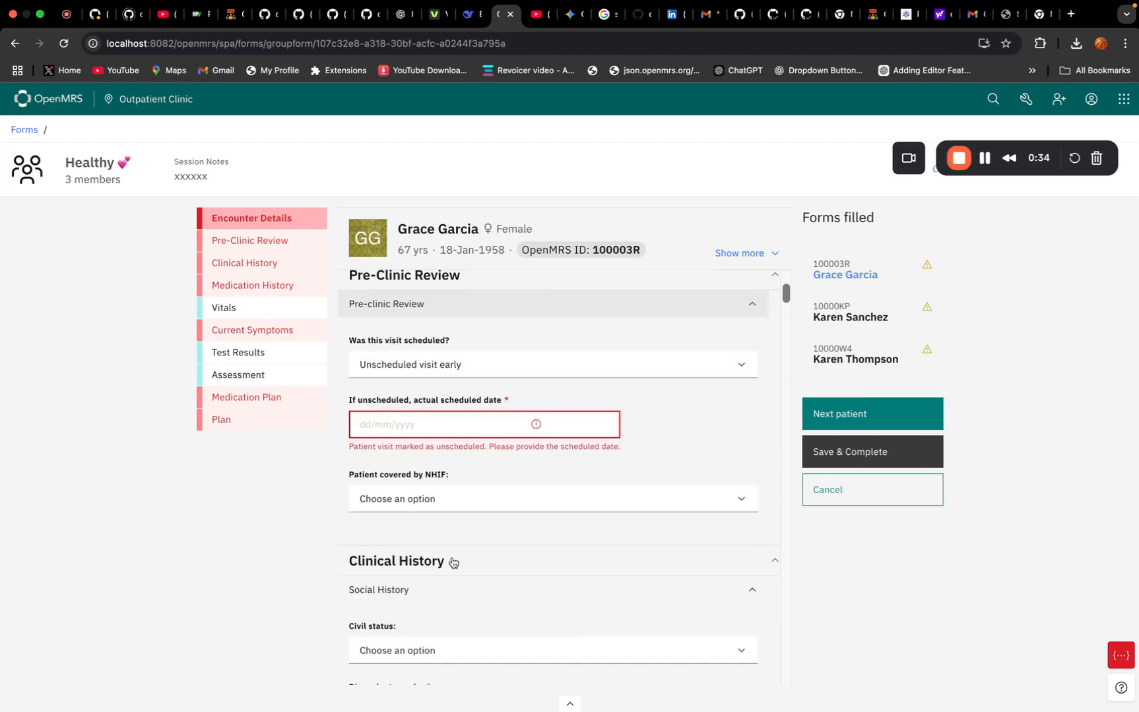
left_click(985, 161)
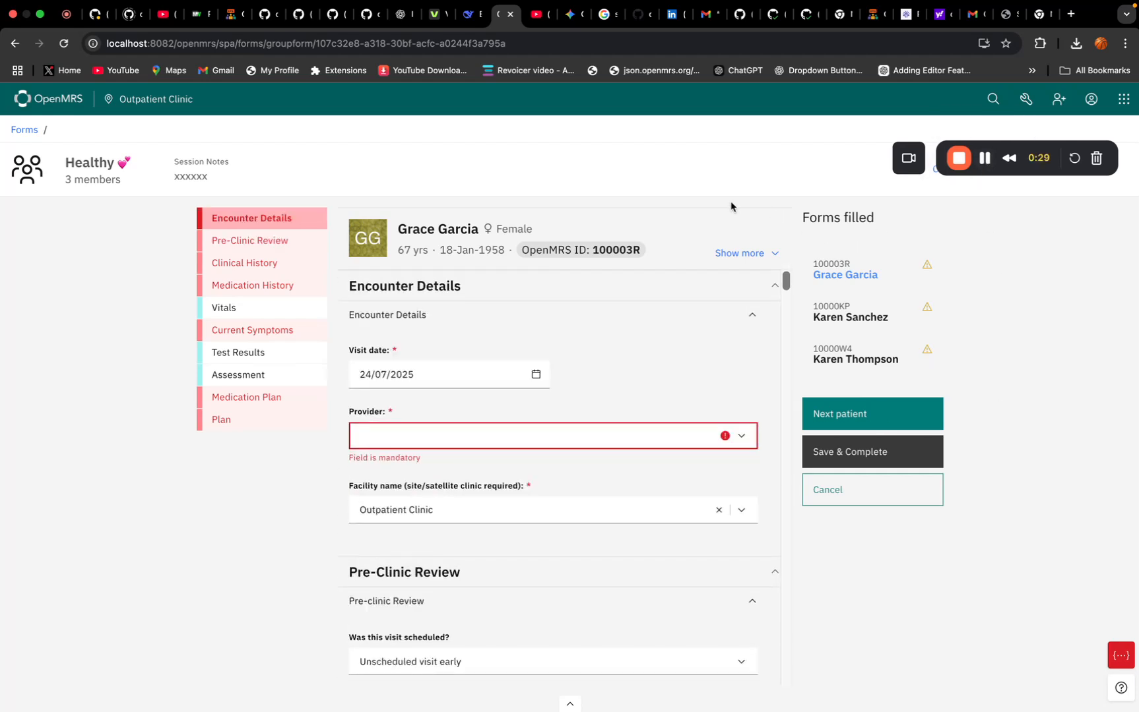